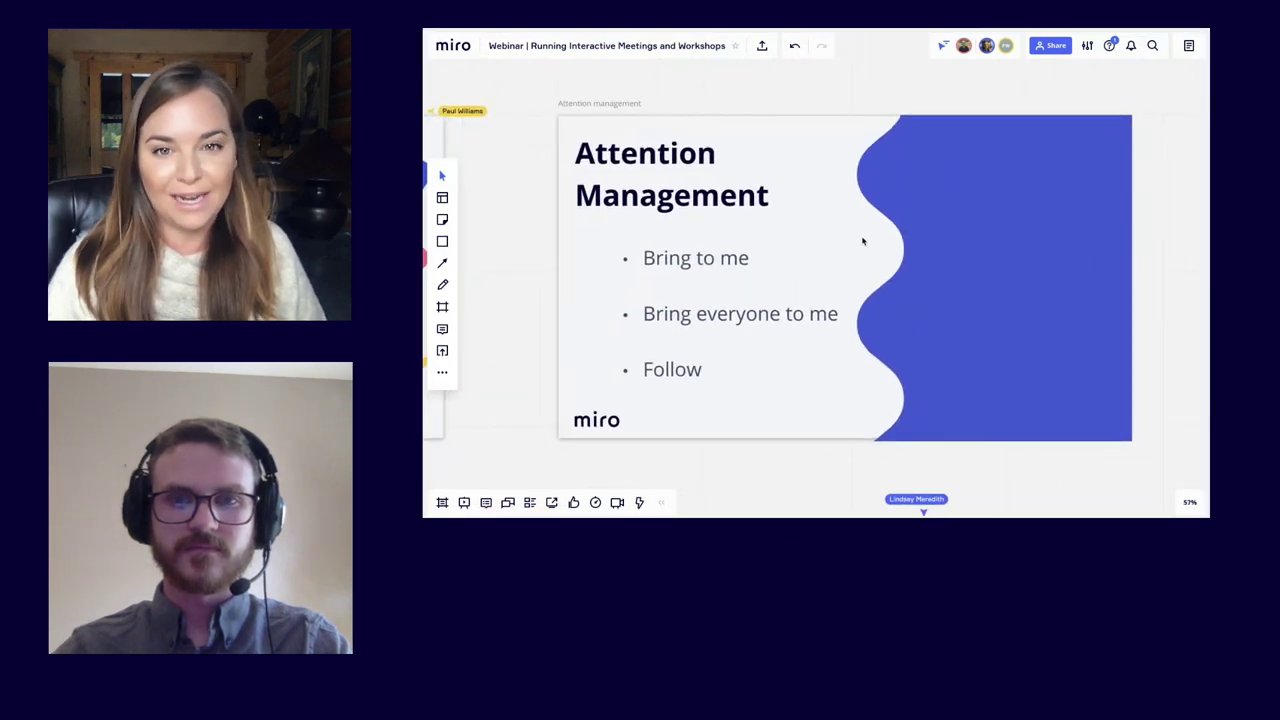
Step: Open the attention management options from your avatar and close them without choosing one
{"action": "left_click", "coordinate": [962, 47]}
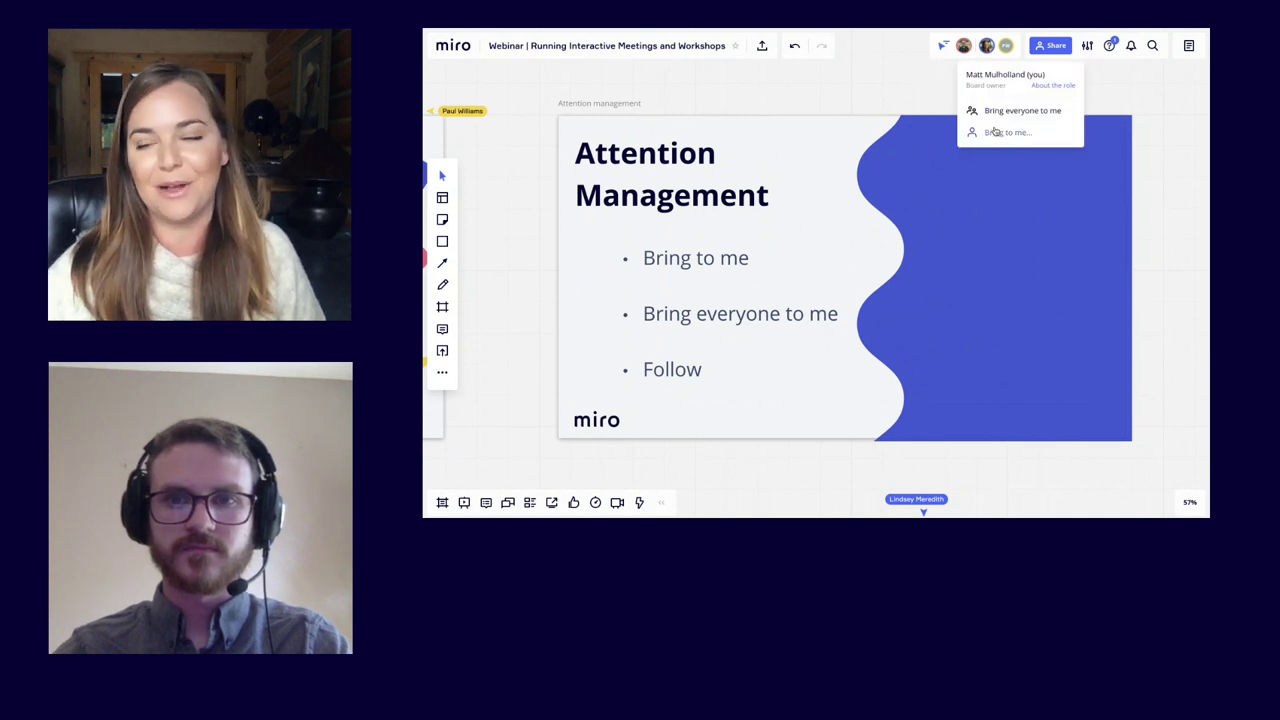
{"action": "mouse_move", "coordinate": [998, 132]}
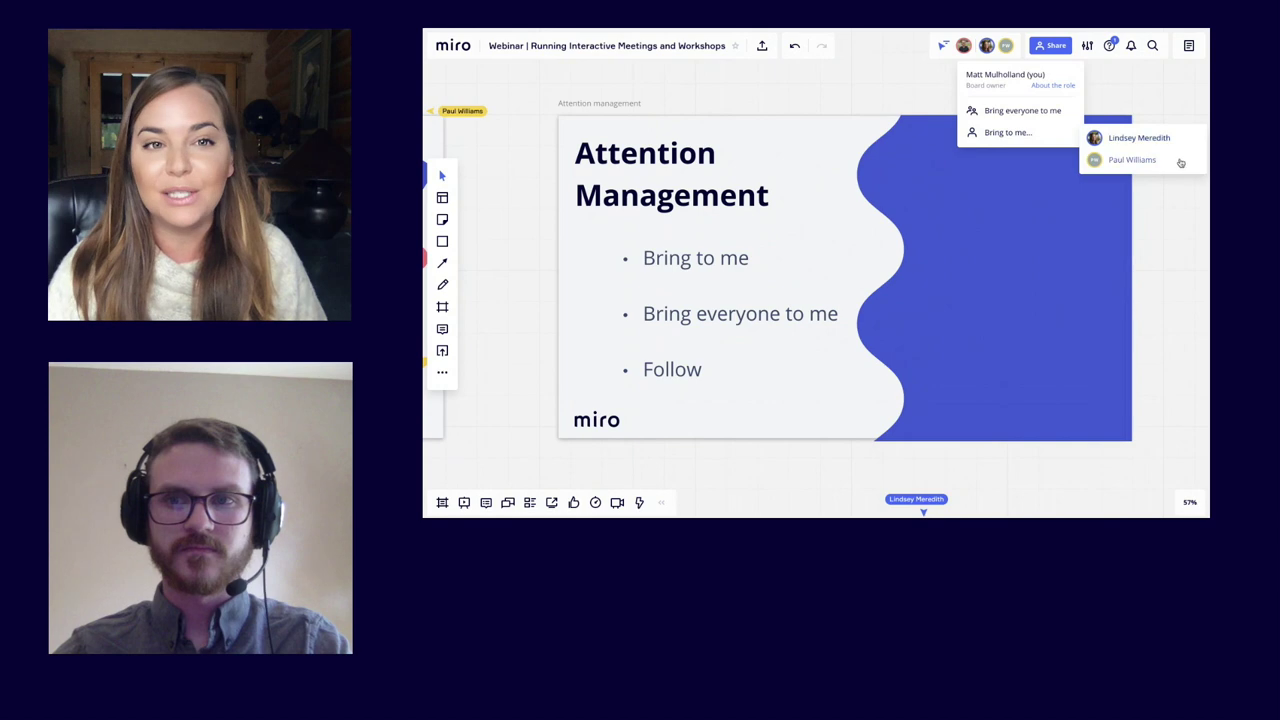
{"action": "left_click", "coordinate": [914, 93]}
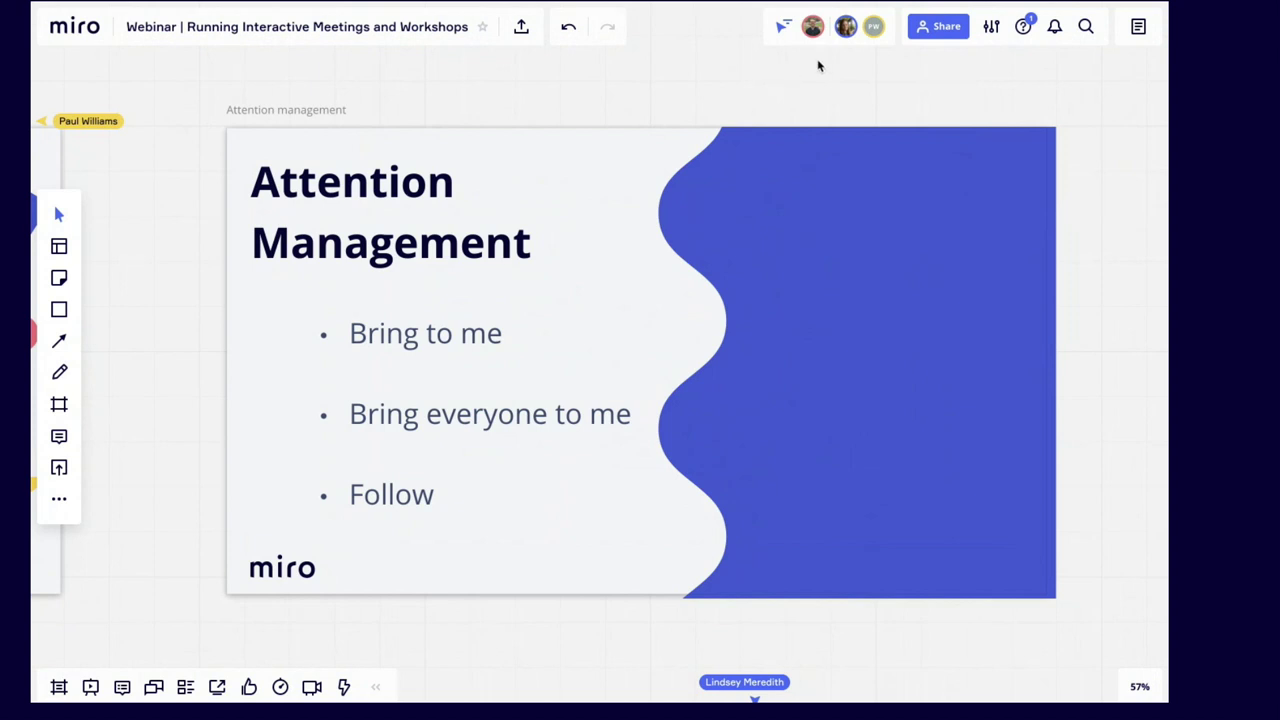
Step: Follow a collaborator's view so the board centres on the Other tools frame
{"action": "left_click", "coordinate": [845, 28]}
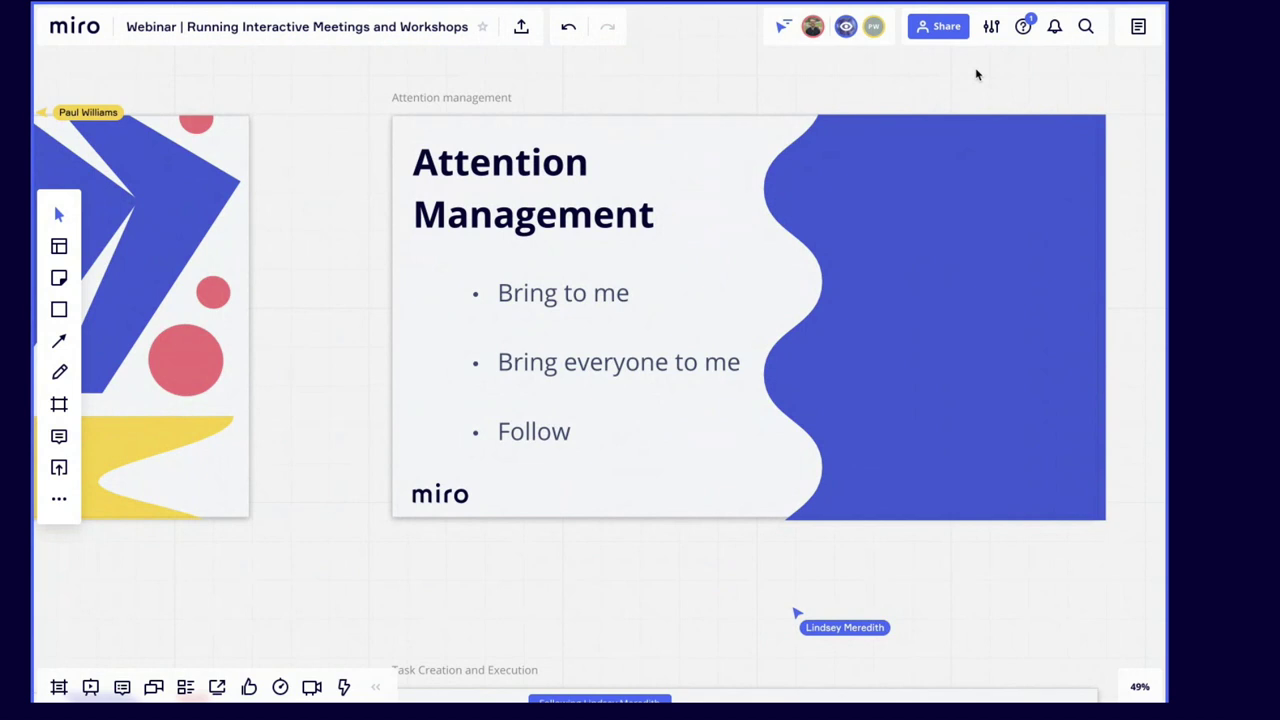
{"action": "scroll", "coordinate": [851, 97], "scroll_direction": "right", "scroll_amount": 2}
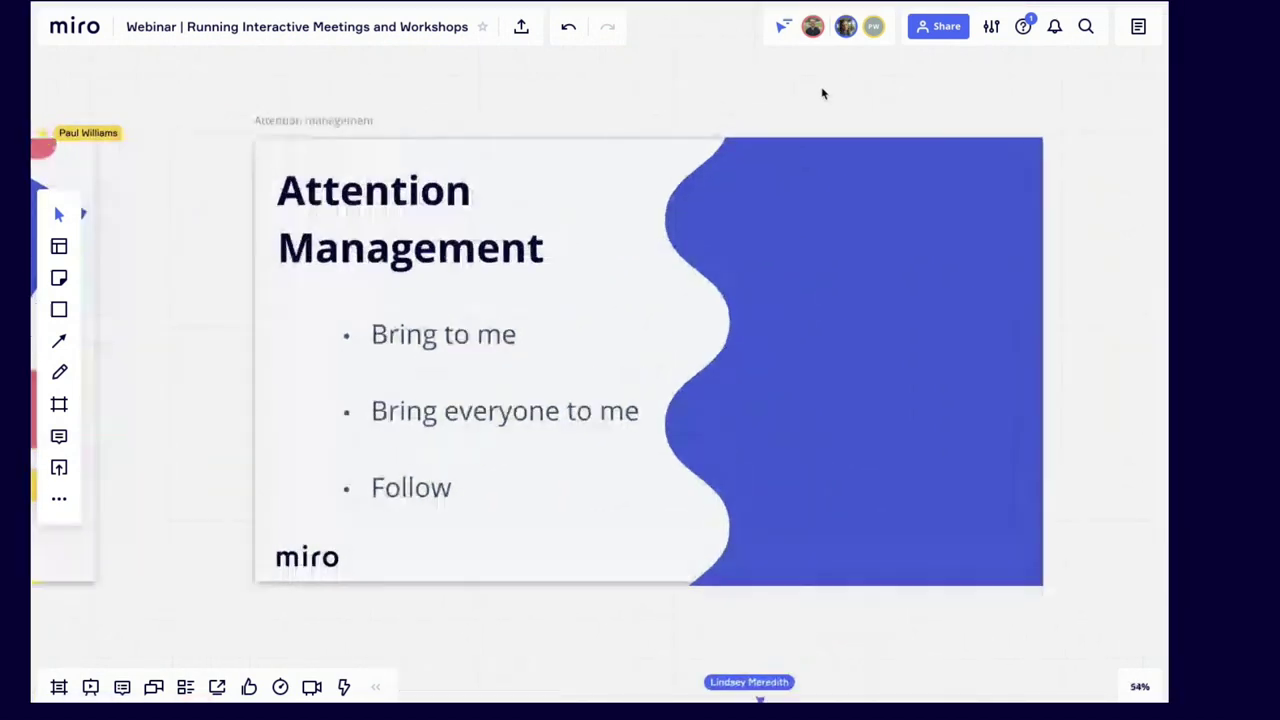
{"action": "left_click", "coordinate": [845, 28]}
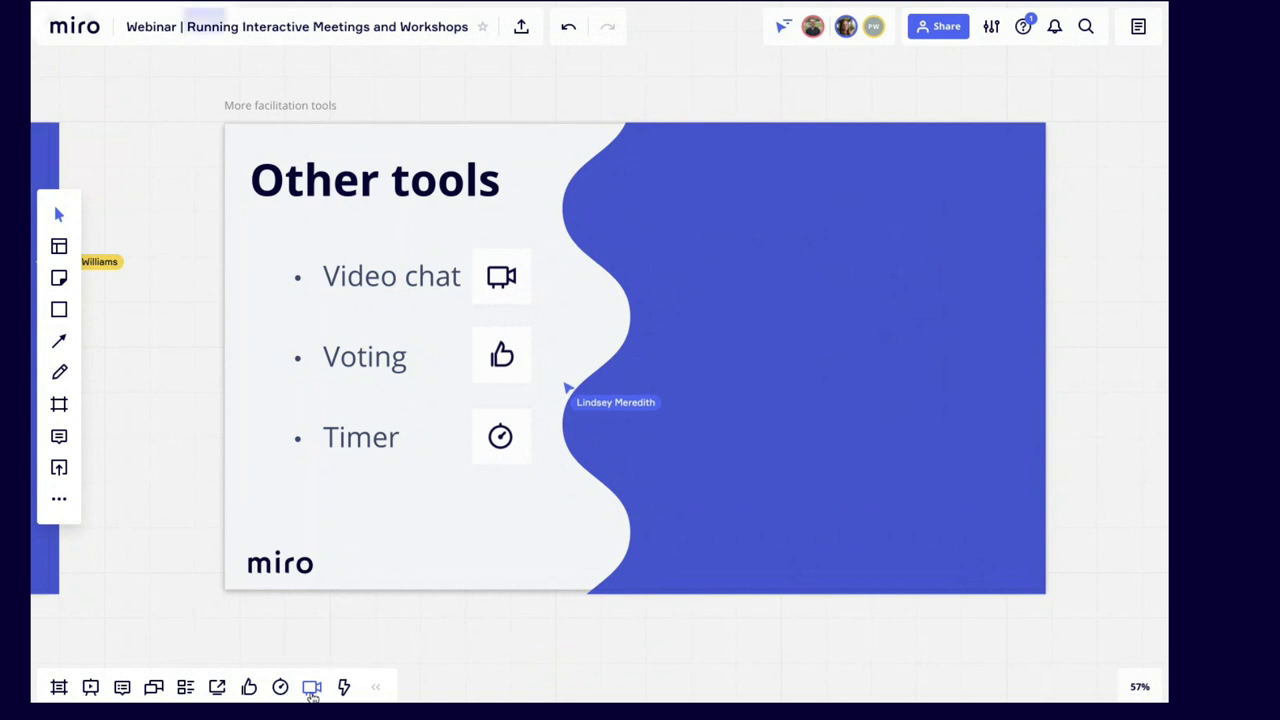
{"action": "left_click", "coordinate": [311, 692]}
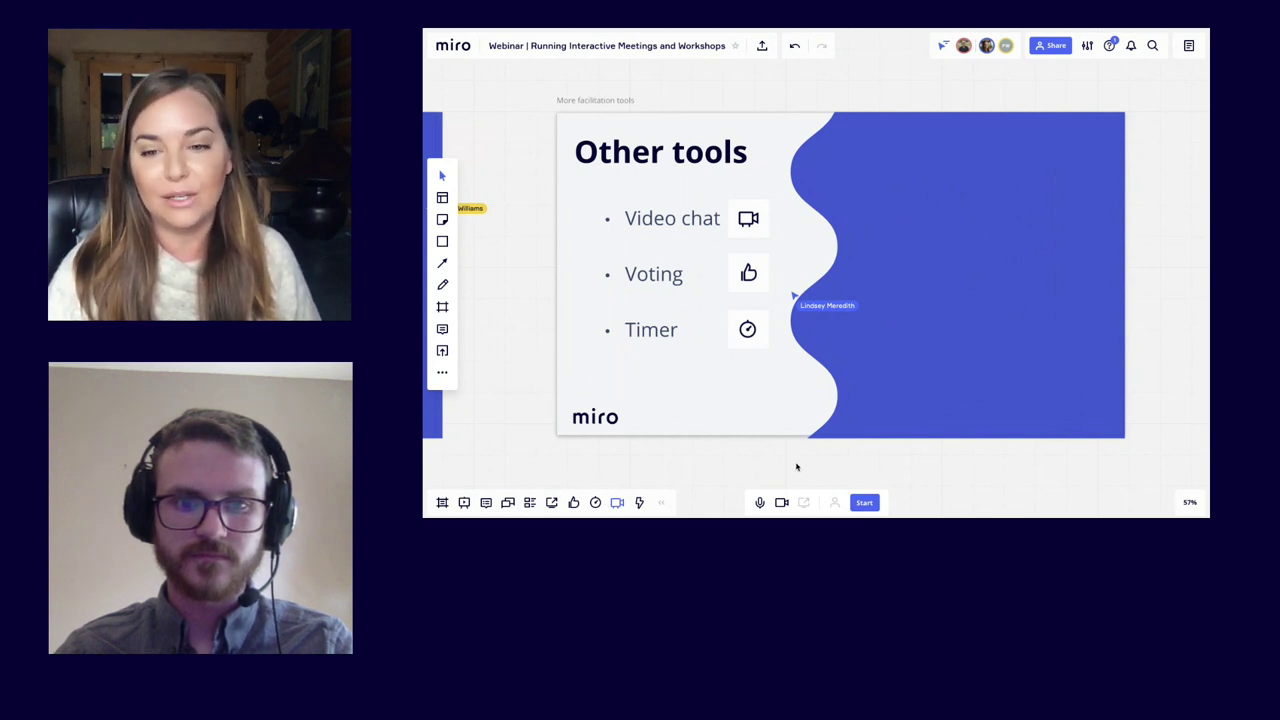
{"action": "left_click", "coordinate": [616, 503]}
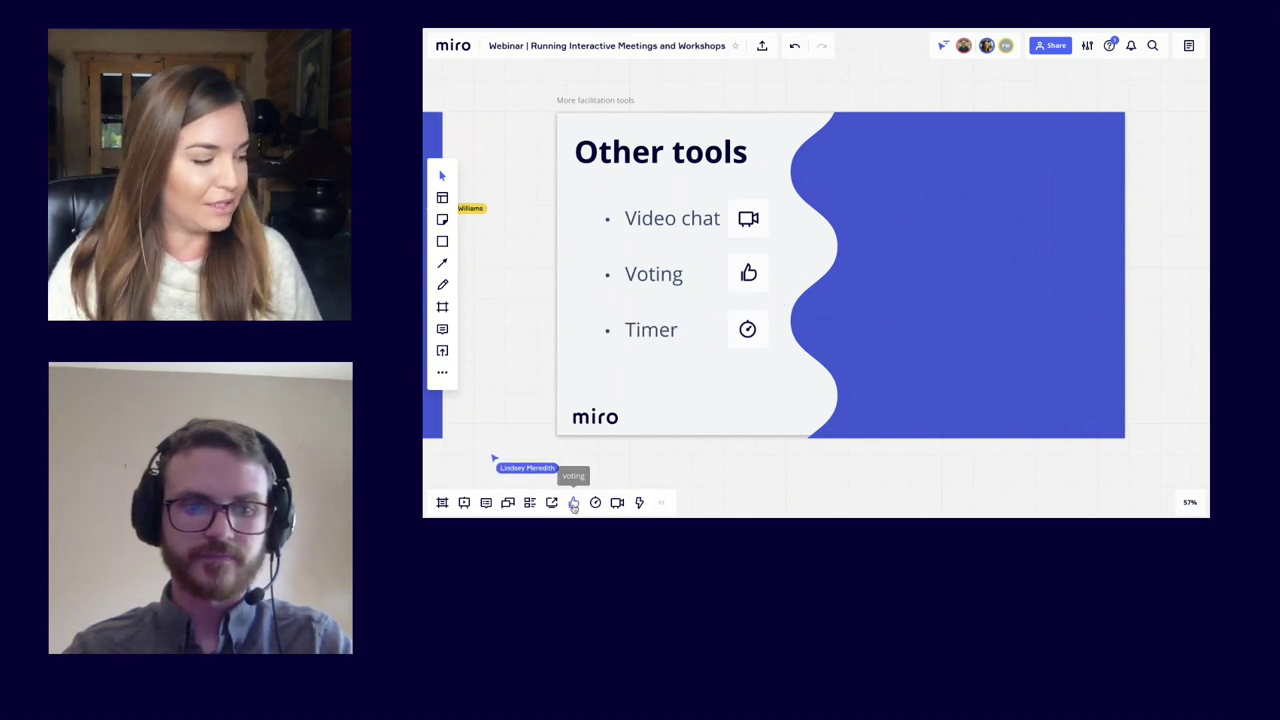
Step: Start a new vote and name it 'Cluster Vote'
{"action": "left_click", "coordinate": [573, 502]}
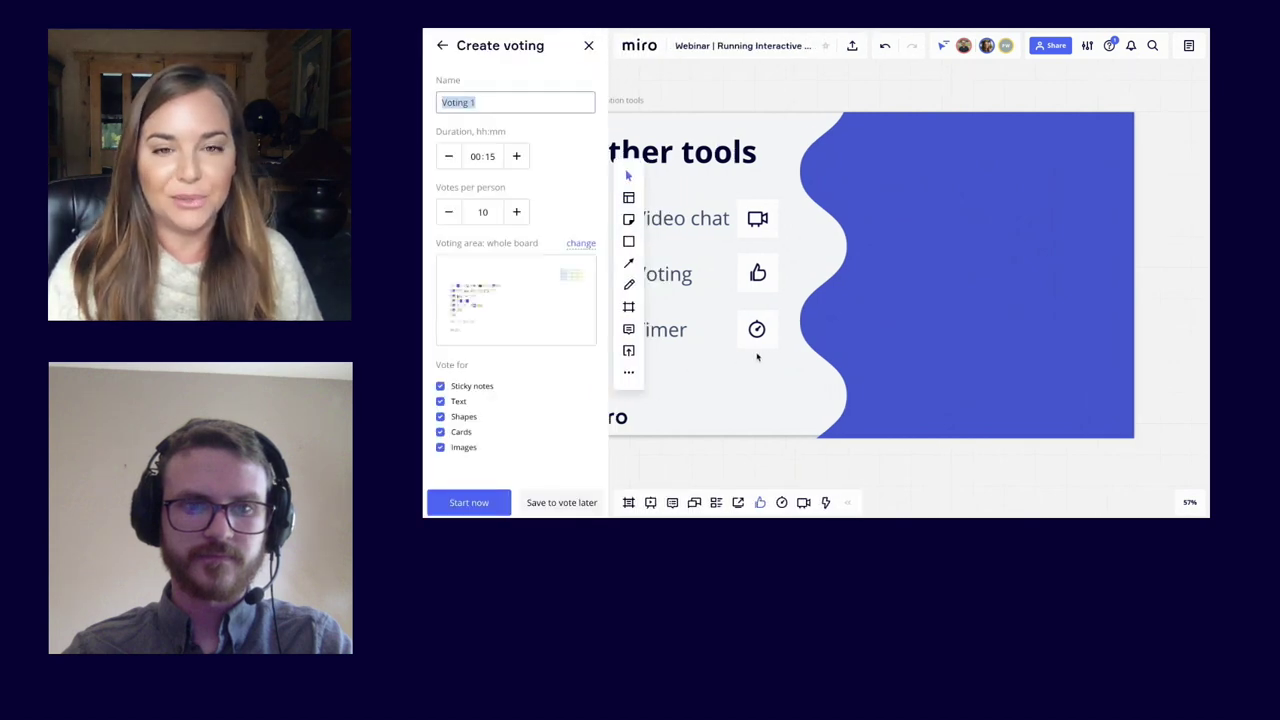
{"action": "scroll", "coordinate": [700, 362], "scroll_direction": "down", "scroll_amount": 5}
{"action": "scroll", "coordinate": [757, 357], "scroll_direction": "down", "scroll_amount": 1}
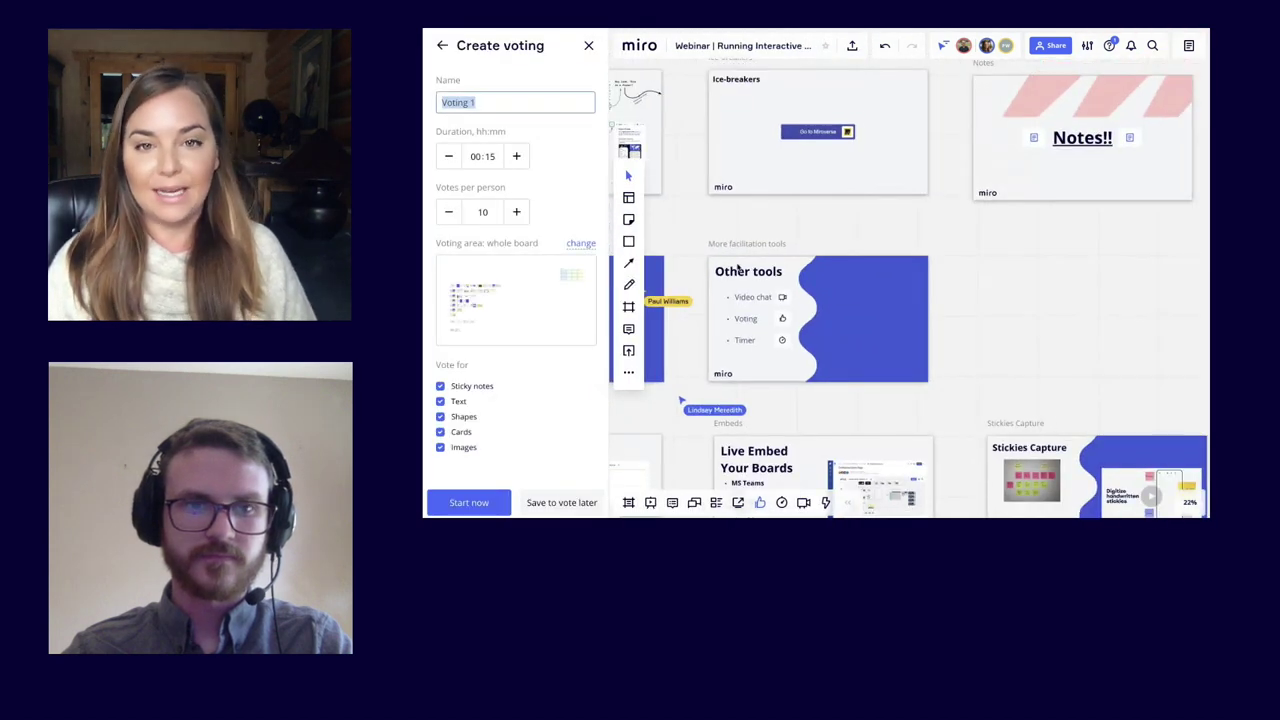
{"action": "scroll", "coordinate": [739, 266], "scroll_direction": "up", "scroll_amount": 5}
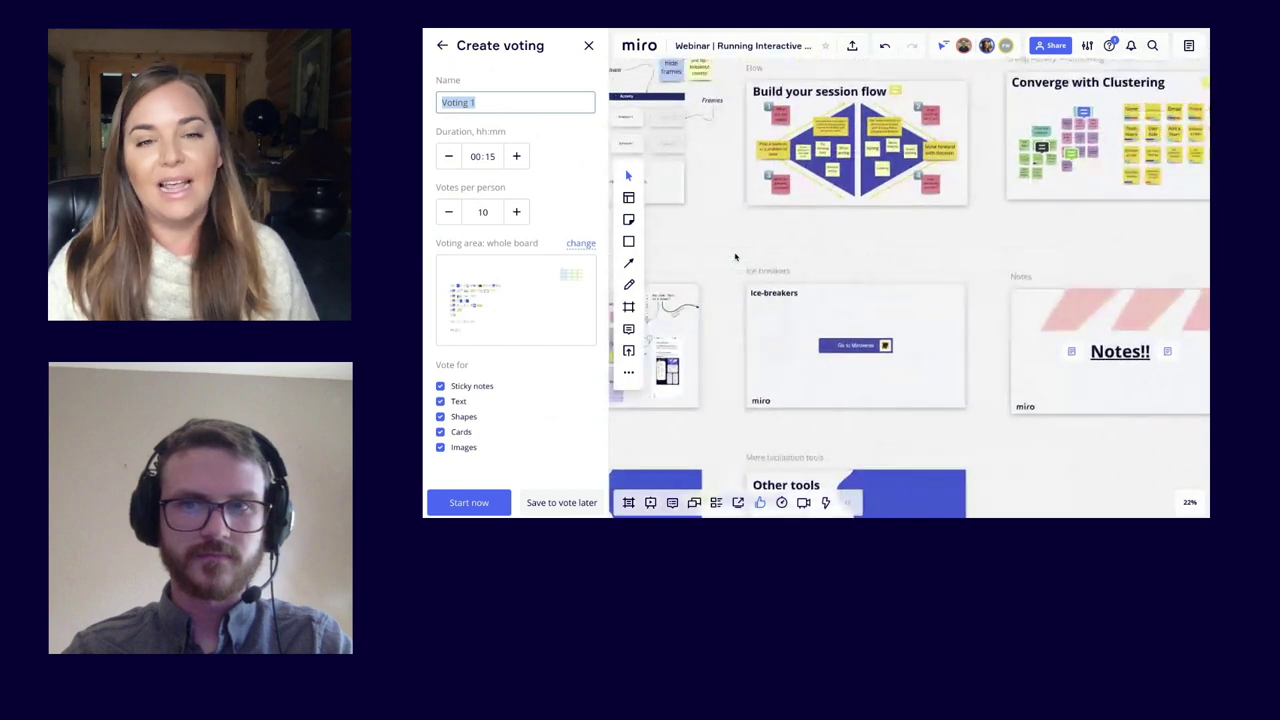
{"action": "scroll", "coordinate": [735, 257], "scroll_direction": "right", "scroll_amount": 5}
{"action": "scroll", "coordinate": [857, 224], "scroll_direction": "up", "scroll_amount": 10}
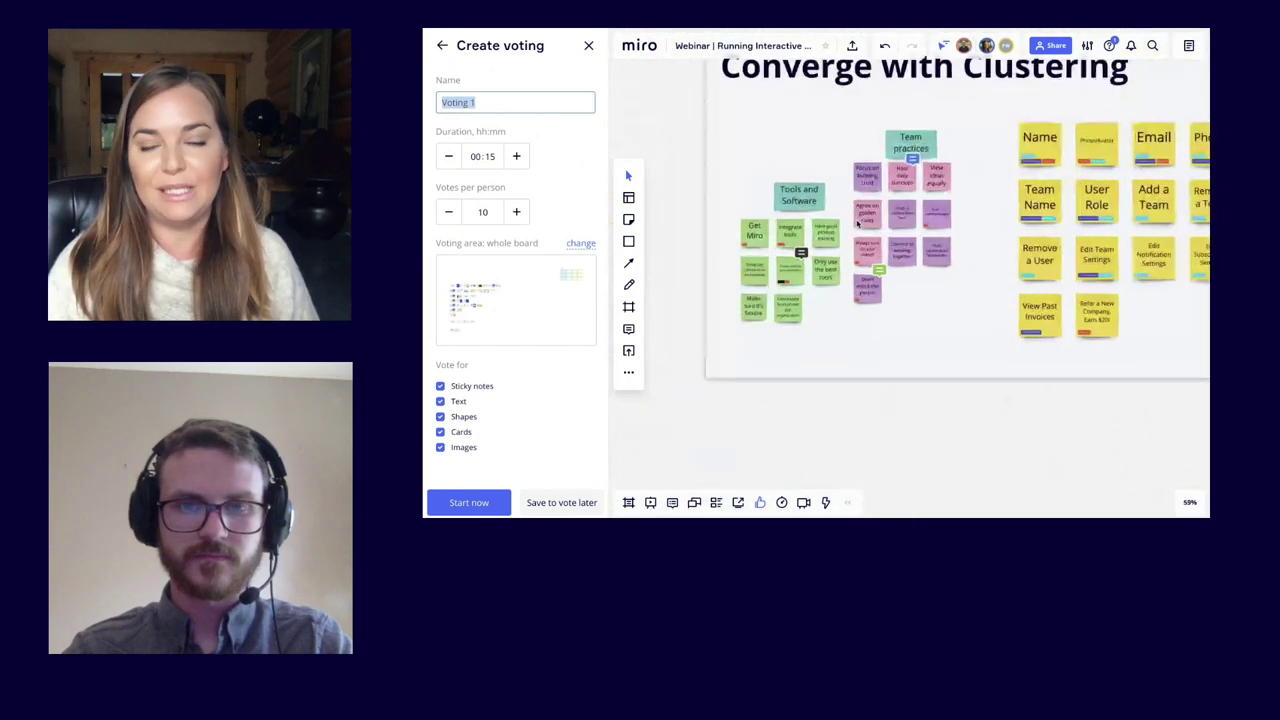
{"action": "scroll", "coordinate": [857, 224], "scroll_direction": "up", "scroll_amount": 1}
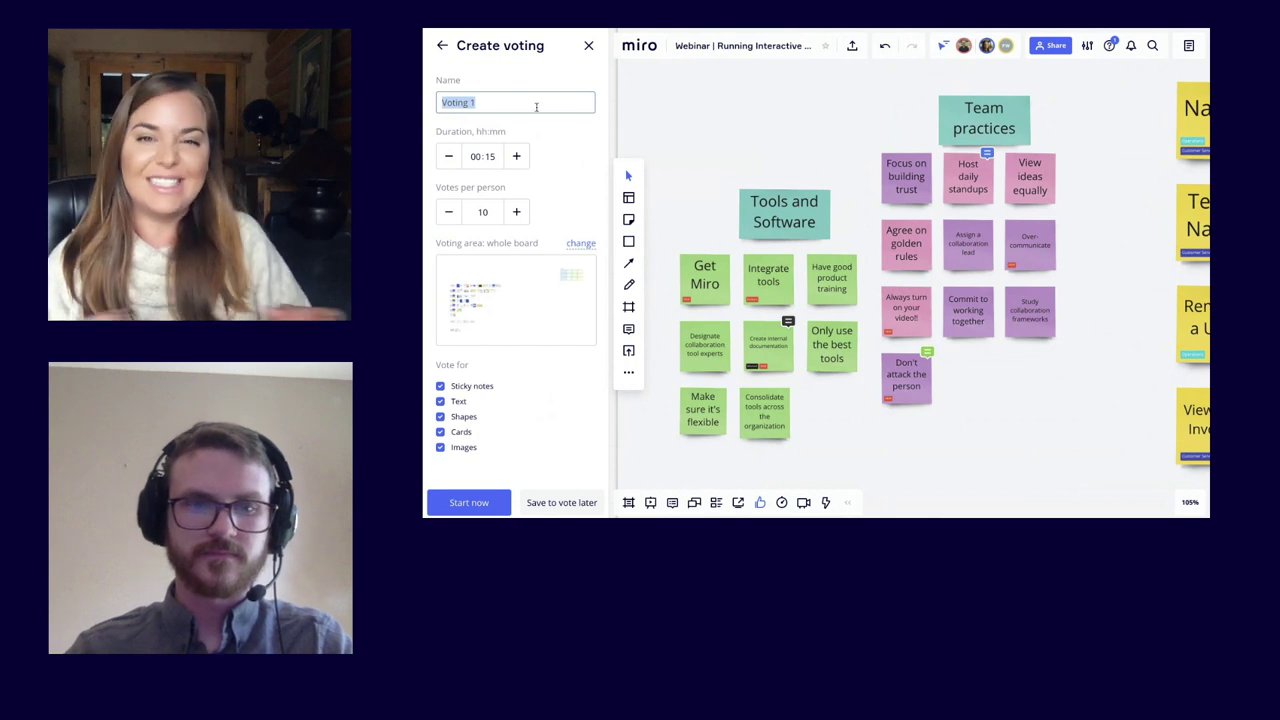
{"action": "type", "text": "Cluster Vote"}
{"action": "left_click", "coordinate": [549, 158]}
Step: Set a custom voting area fitted around the clustered sticky notes
{"action": "left_click", "coordinate": [581, 243]}
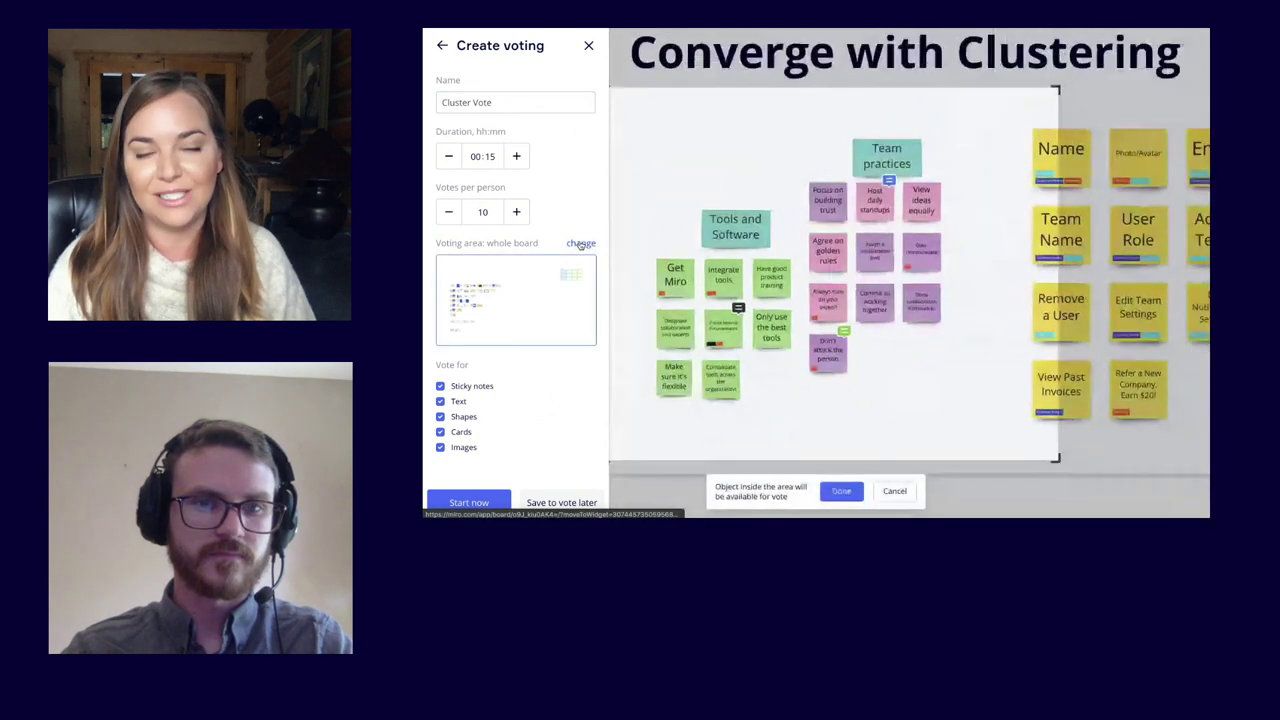
{"action": "left_click_drag", "start_coordinate": [1033, 452], "coordinate": [993, 441]}
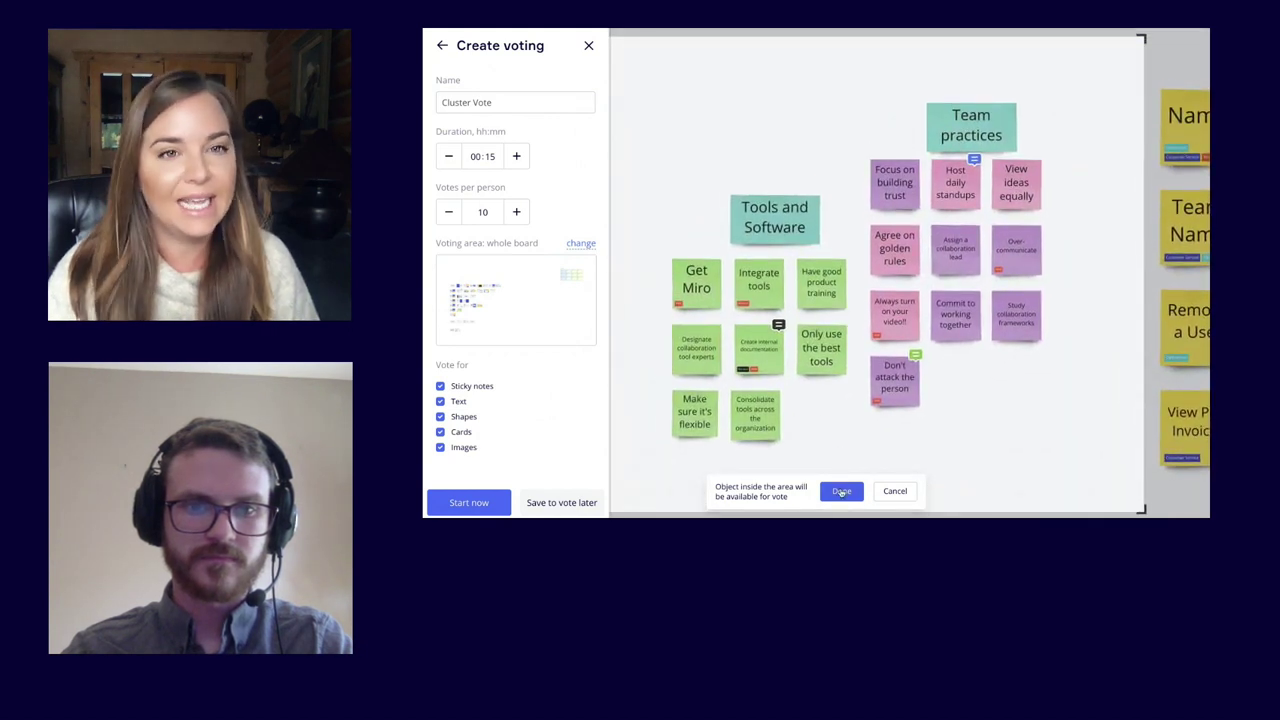
{"action": "left_click", "coordinate": [841, 491]}
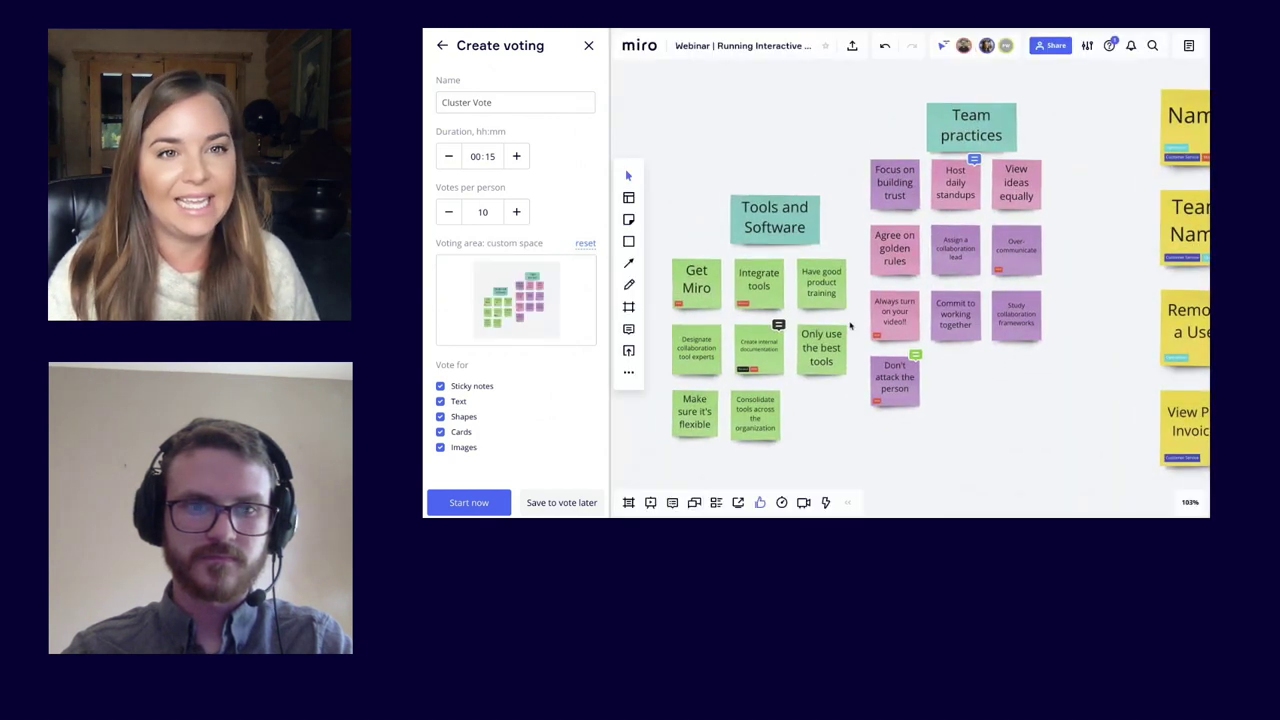
Step: Give 15 votes per person, 00:05 duration, sticky notes only, and start the vote
{"action": "left_click", "coordinate": [517, 212]}
{"action": "left_click", "coordinate": [517, 212]}
{"action": "left_click", "coordinate": [517, 212]}
{"action": "left_click", "coordinate": [451, 160]}
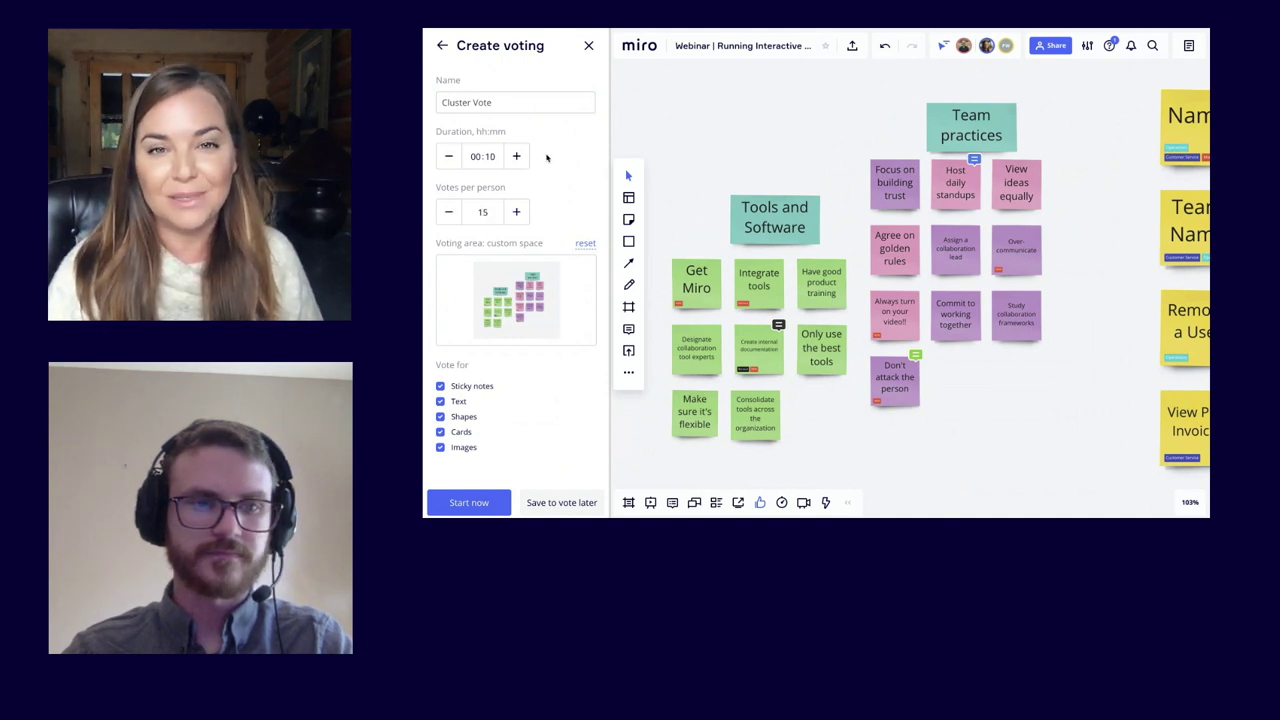
{"action": "left_click", "coordinate": [449, 157]}
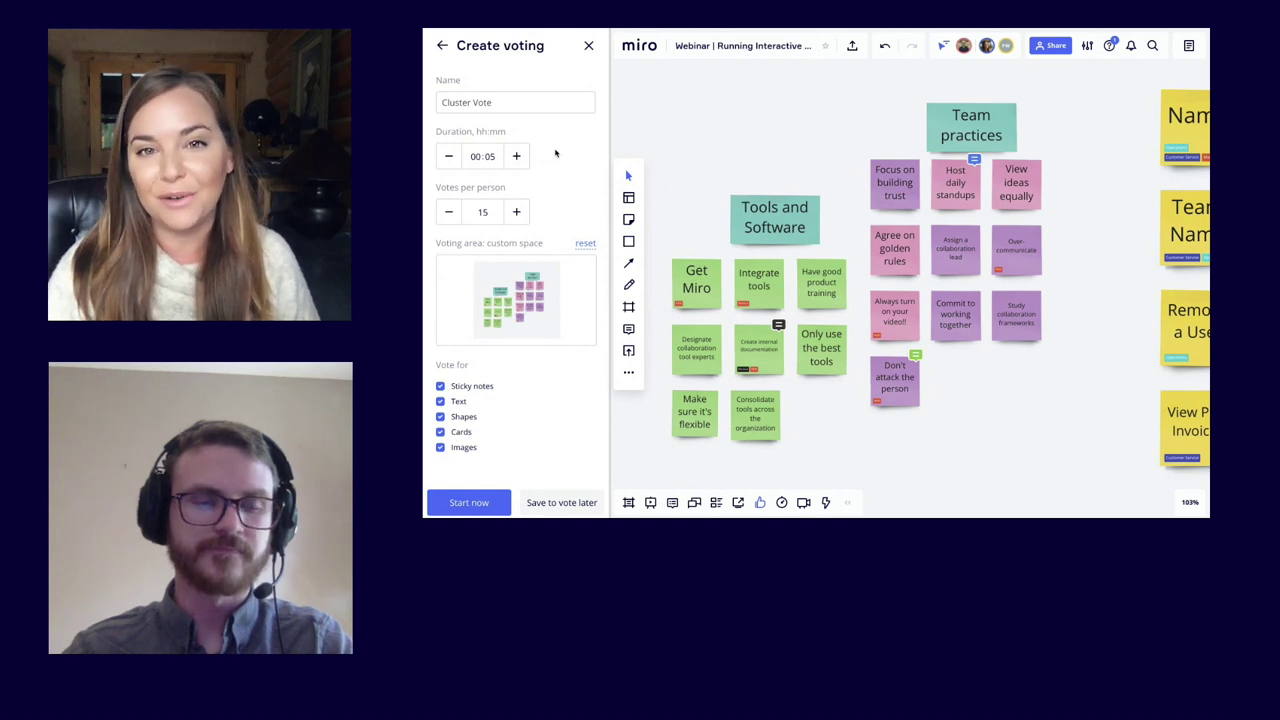
{"action": "left_click", "coordinate": [458, 401]}
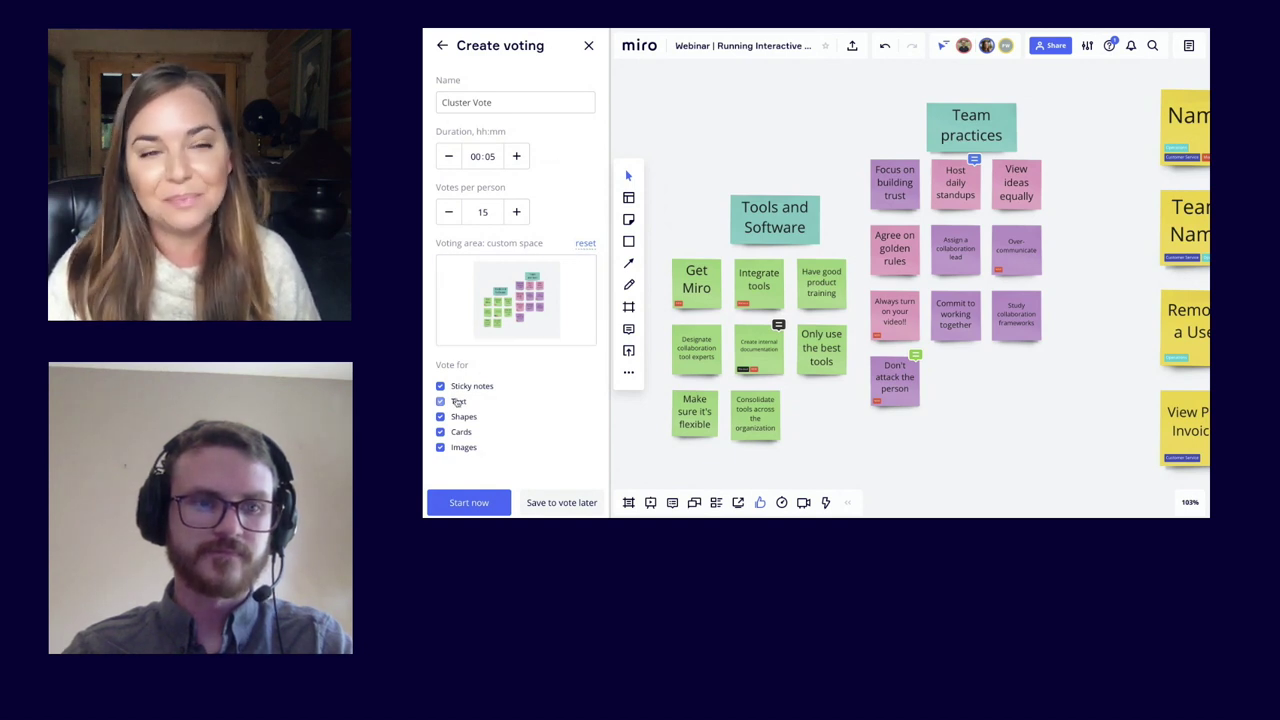
{"action": "left_click", "coordinate": [459, 432]}
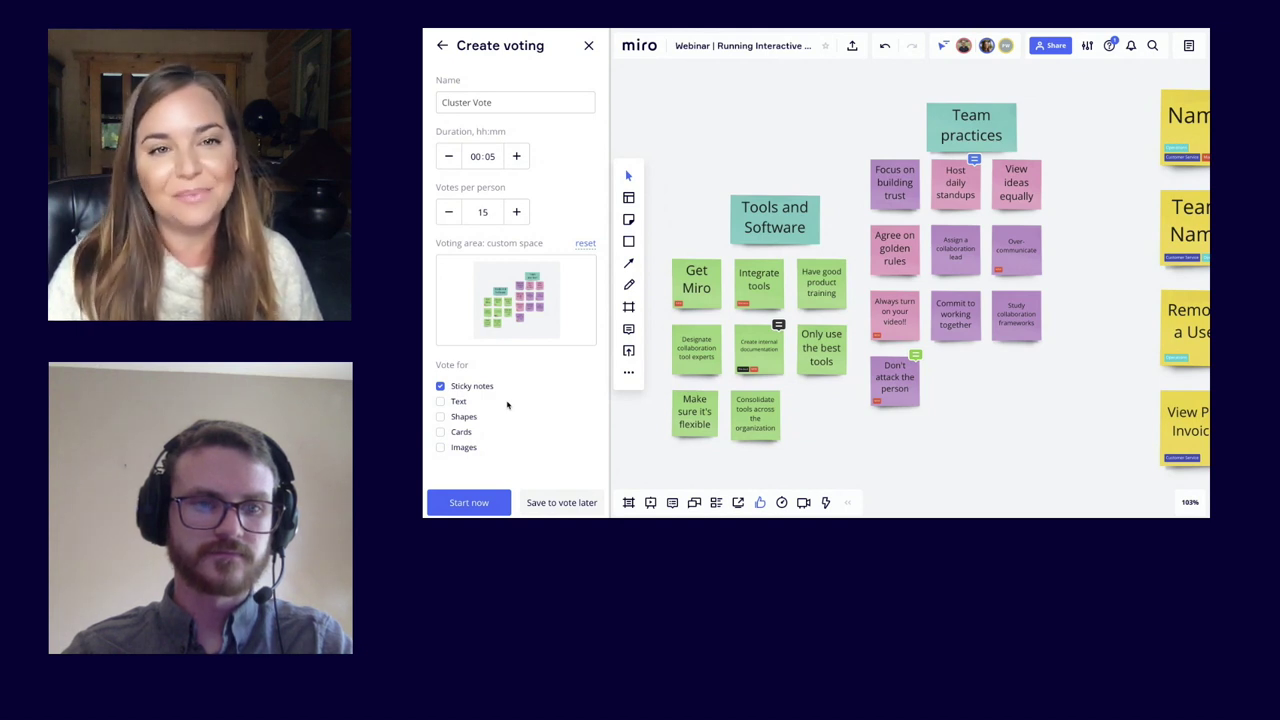
{"action": "left_click", "coordinate": [470, 502]}
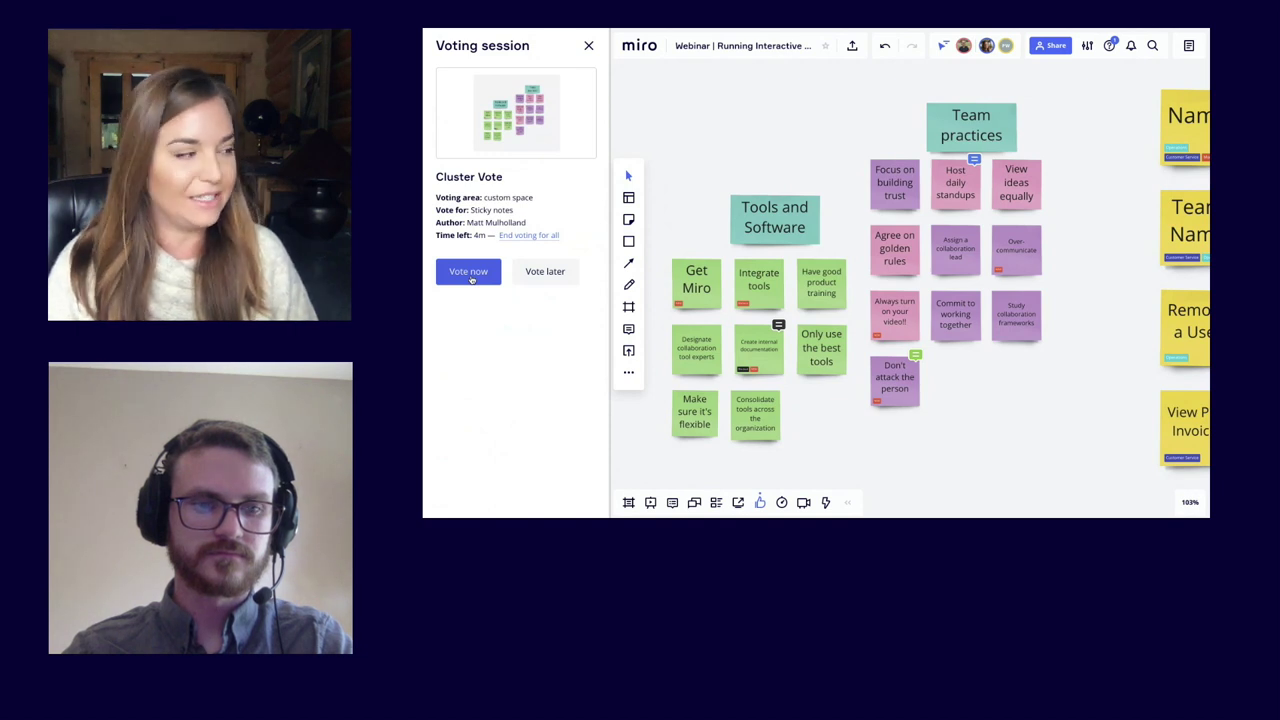
Step: Vote Over-communicate 5, Only use the best tools 4, standups and product training 3 each, then submit
{"action": "left_click", "coordinate": [469, 273]}
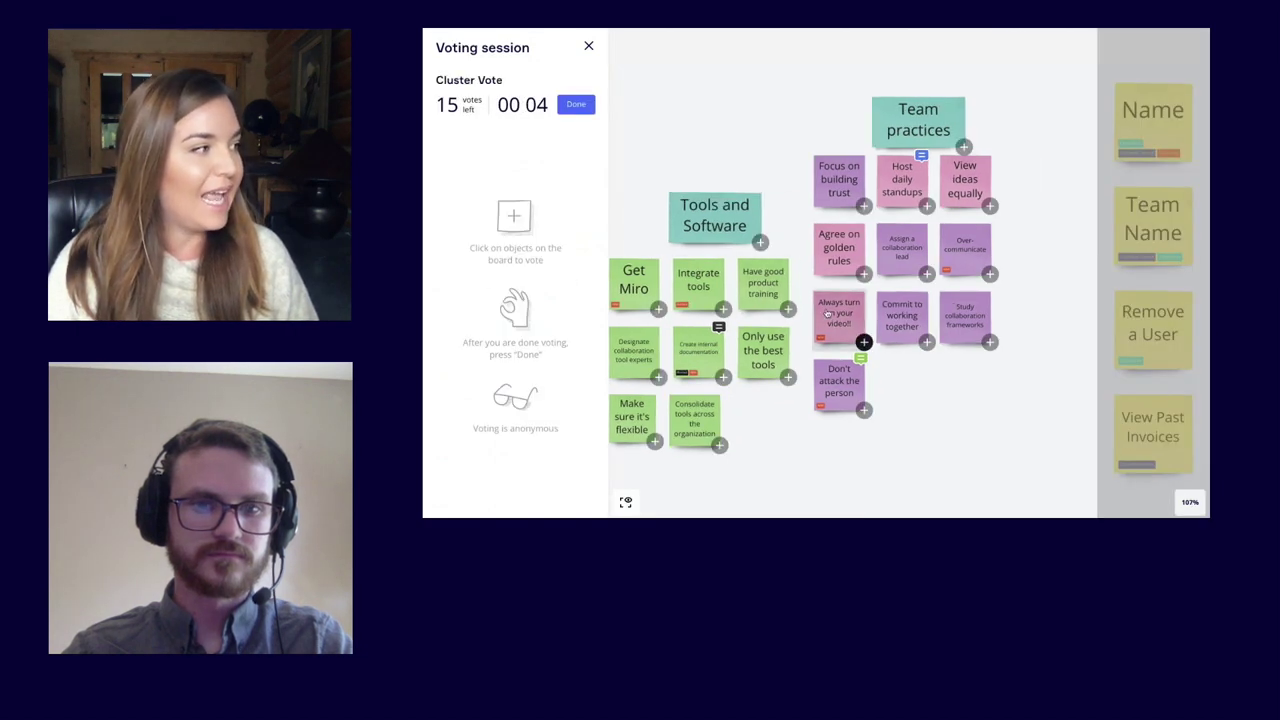
{"action": "scroll", "coordinate": [826, 313], "scroll_direction": "left", "scroll_amount": 2}
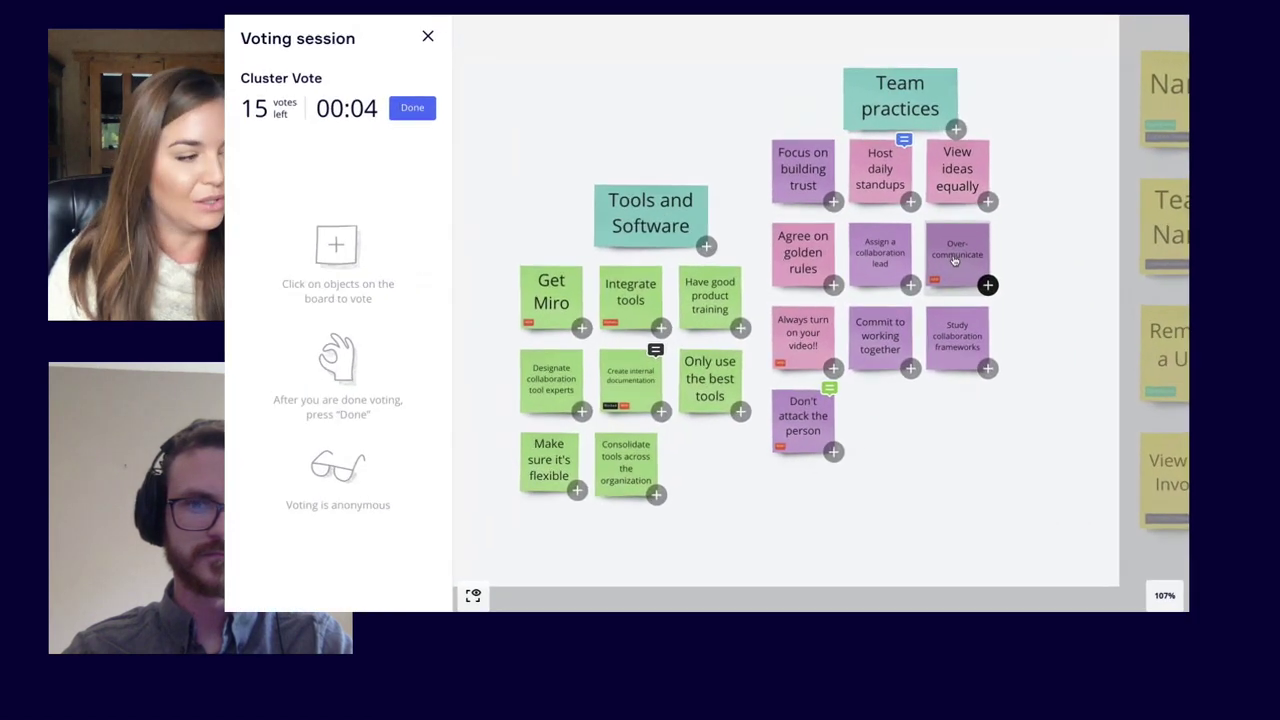
{"action": "left_click", "coordinate": [1019, 228]}
{"action": "left_click", "coordinate": [1019, 228]}
{"action": "left_click", "coordinate": [1019, 228]}
{"action": "left_click", "coordinate": [892, 291]}
{"action": "left_click", "coordinate": [892, 291]}
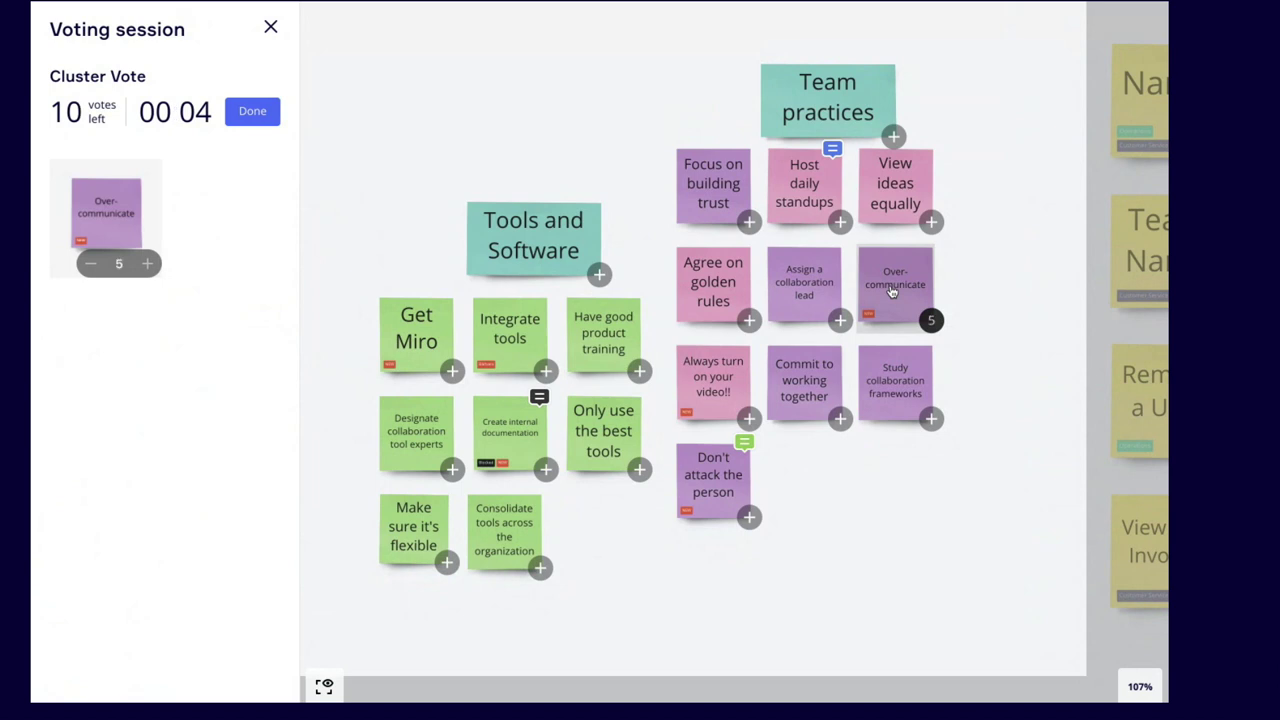
{"action": "left_click", "coordinate": [813, 196]}
{"action": "left_click", "coordinate": [813, 196]}
{"action": "left_click", "coordinate": [813, 196]}
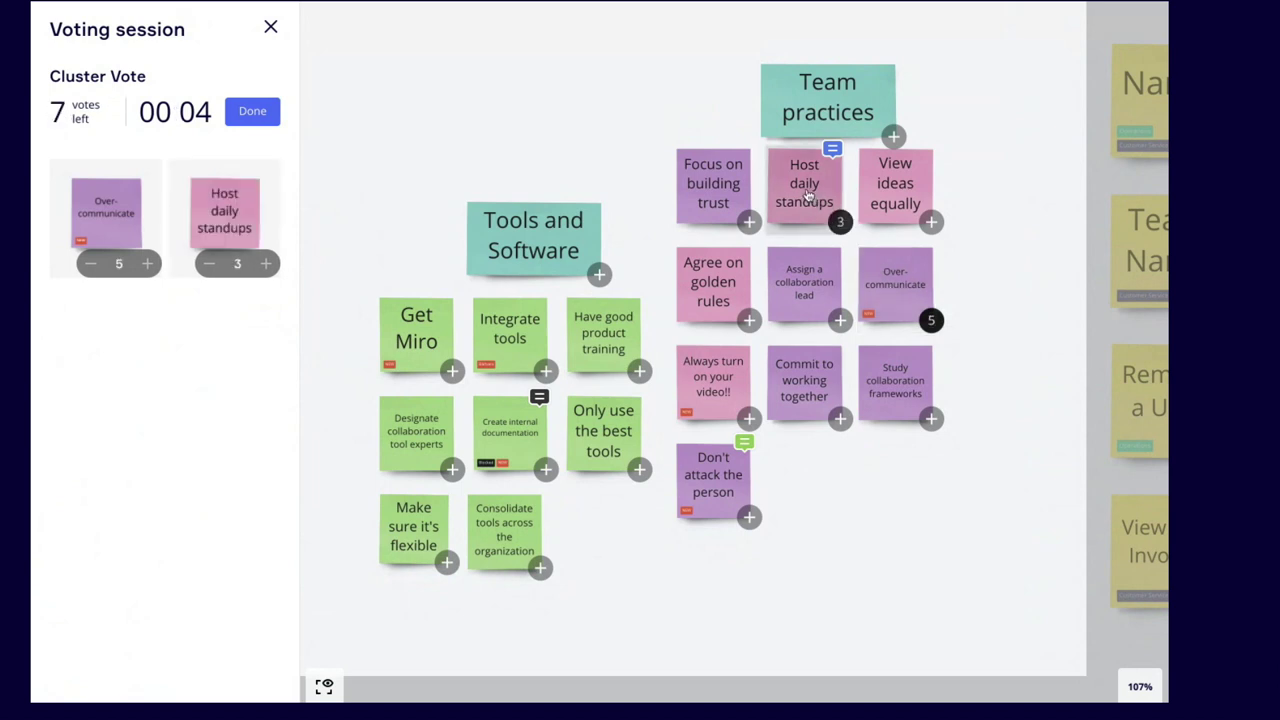
{"action": "left_click", "coordinate": [606, 336]}
{"action": "left_click", "coordinate": [606, 336]}
{"action": "left_click", "coordinate": [606, 336]}
{"action": "left_click", "coordinate": [602, 420]}
{"action": "left_click", "coordinate": [602, 420]}
{"action": "left_click", "coordinate": [602, 420]}
{"action": "left_click", "coordinate": [602, 420]}
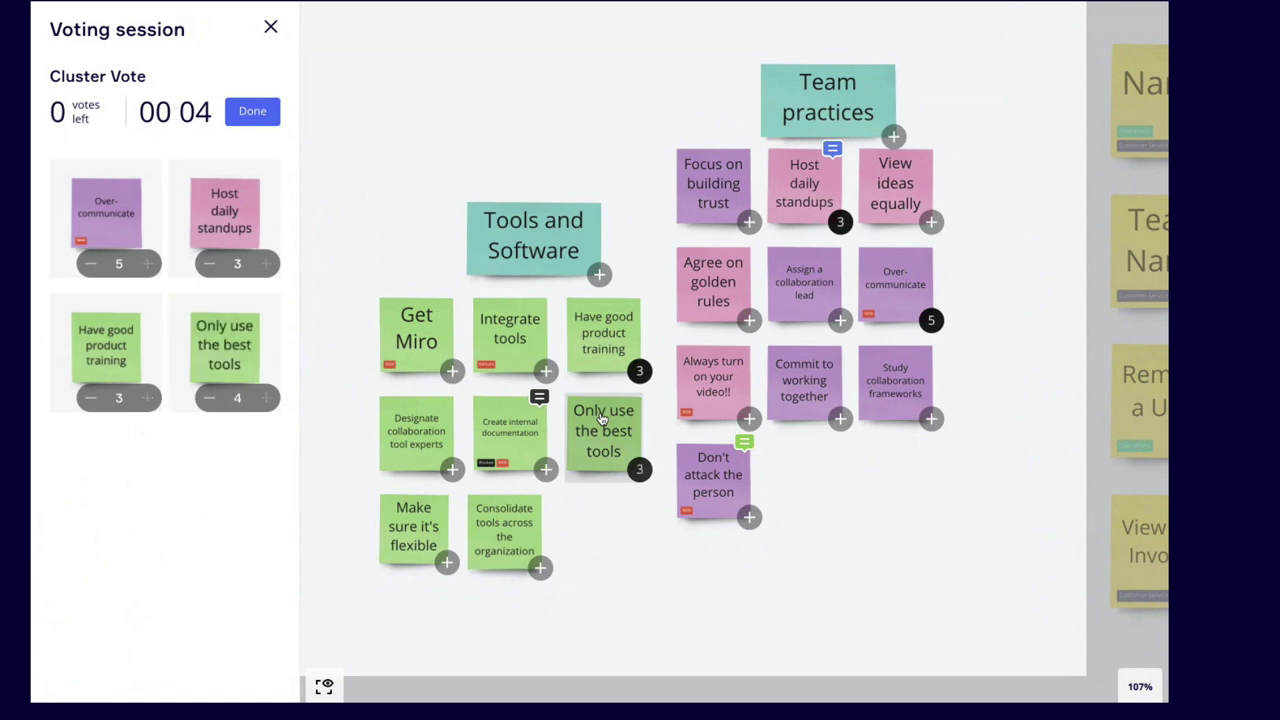
{"action": "left_click", "coordinate": [249, 116]}
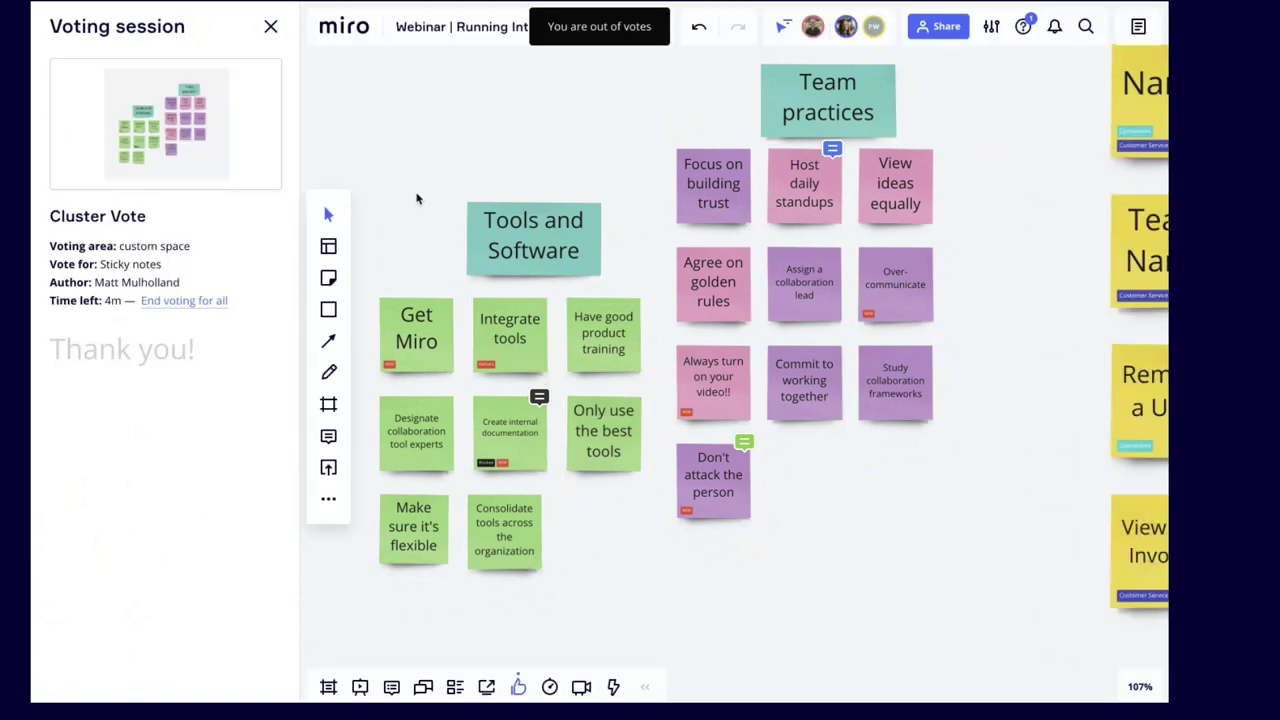
Step: End the Cluster Vote for everyone and reopen its results from the voting sessions list
{"action": "left_click", "coordinate": [205, 300]}
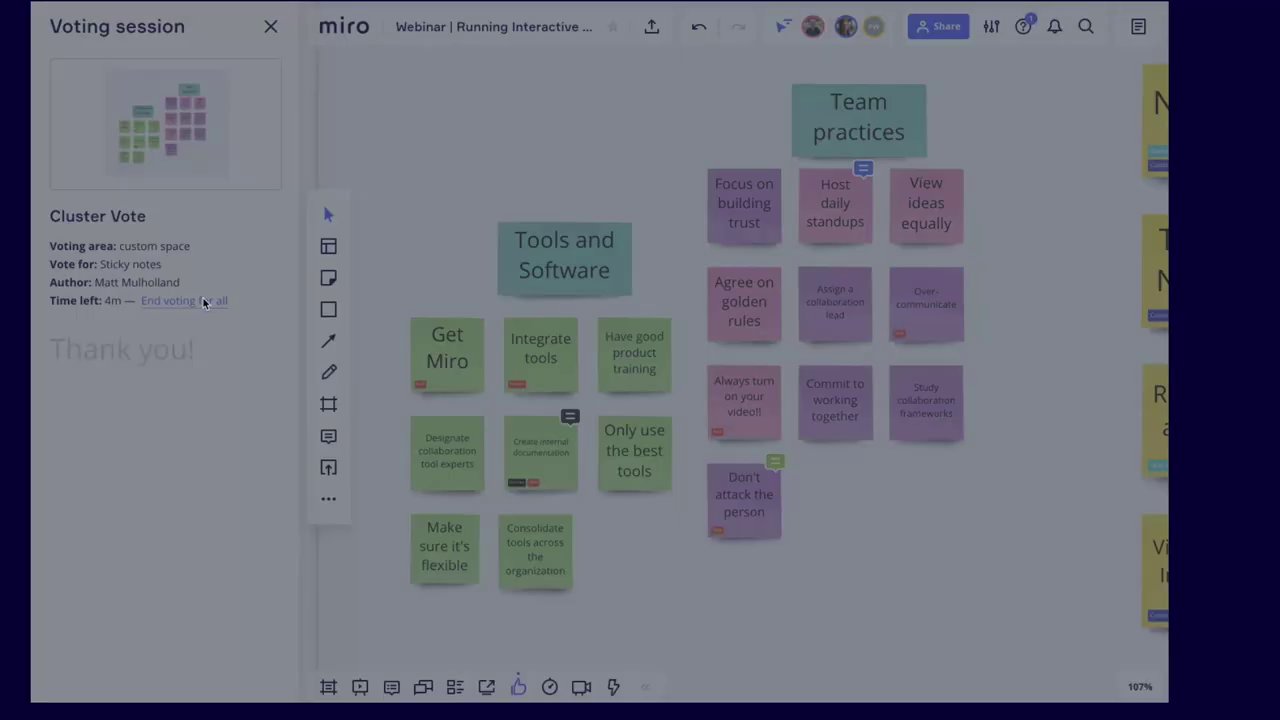
{"action": "left_click", "coordinate": [476, 412]}
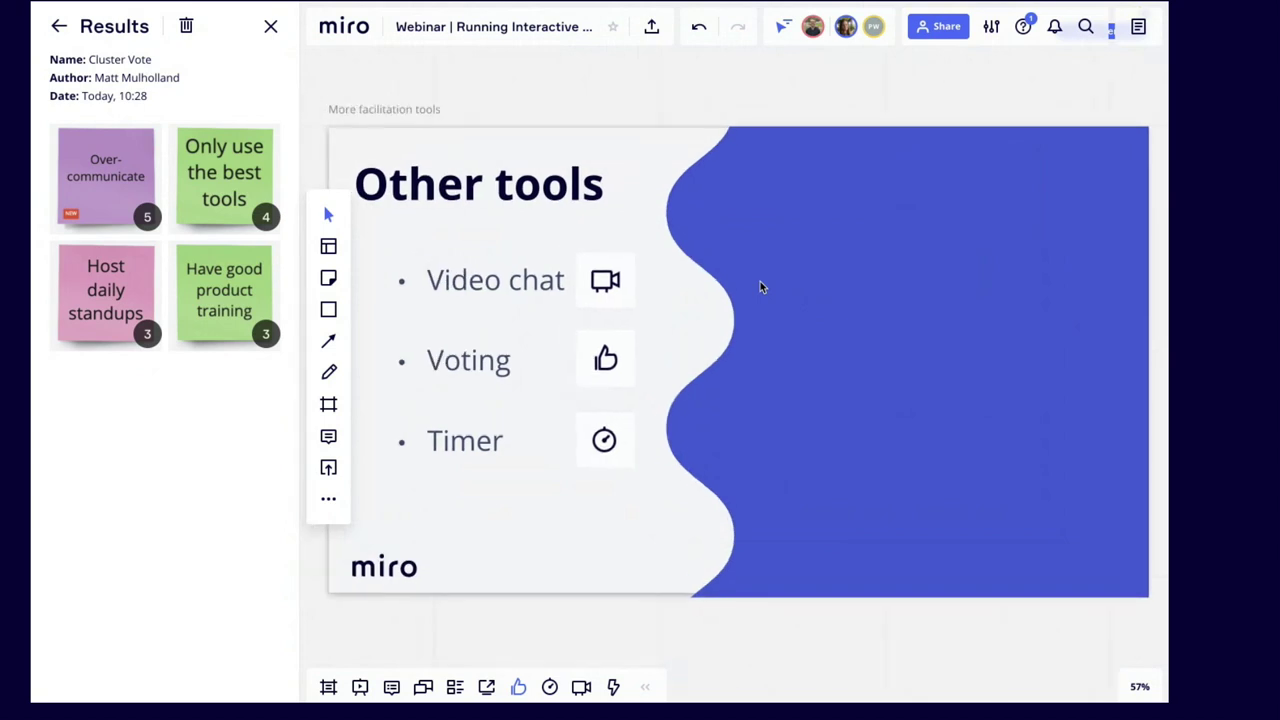
{"action": "left_click", "coordinate": [270, 27]}
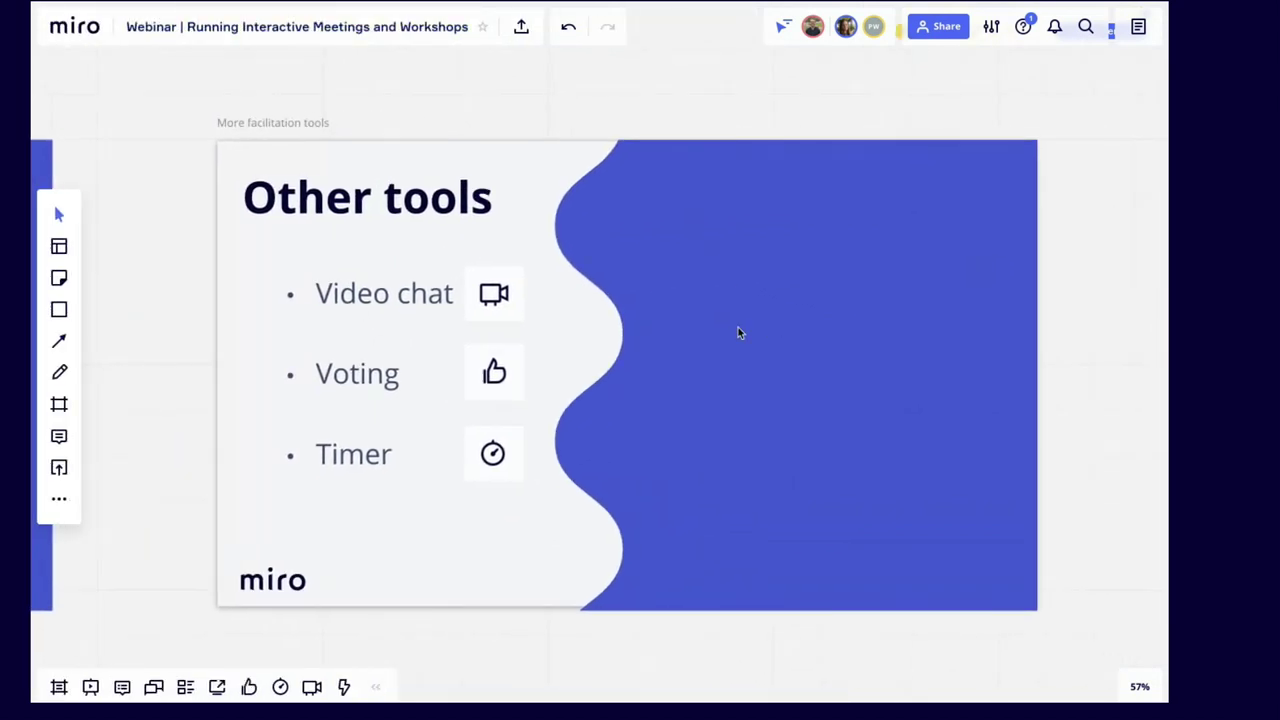
{"action": "left_click", "coordinate": [251, 686]}
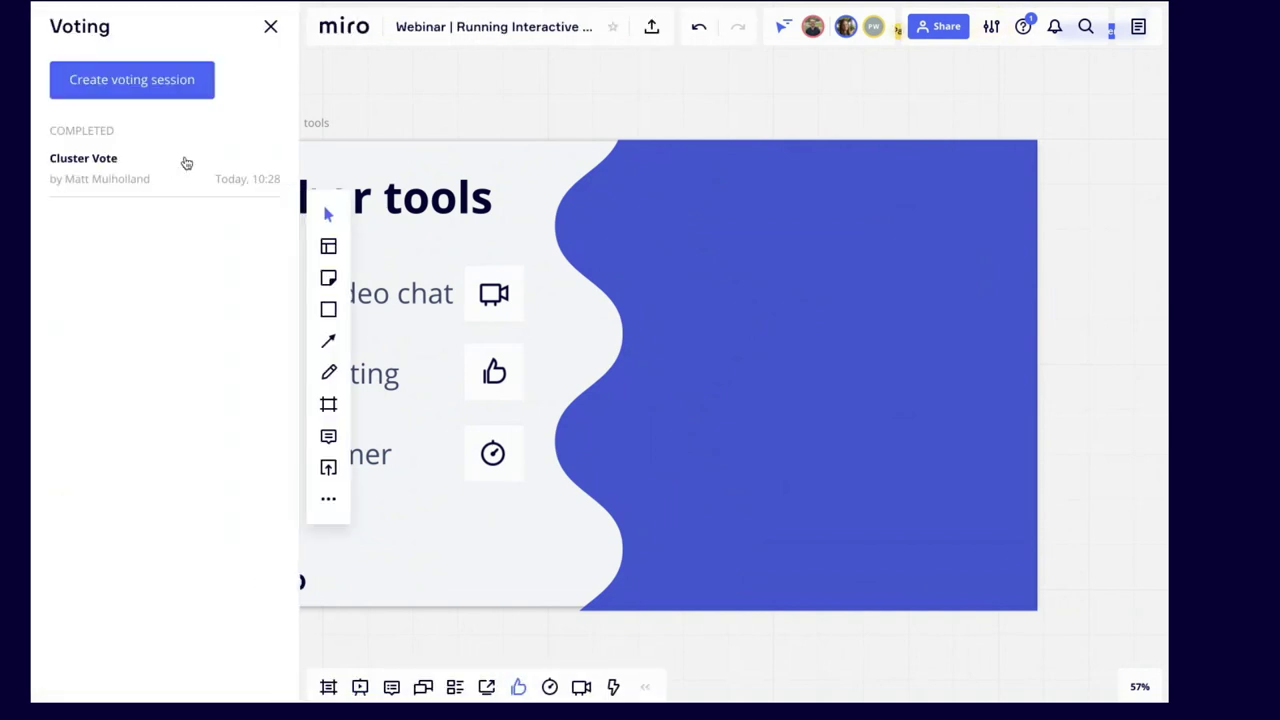
{"action": "left_click", "coordinate": [115, 168]}
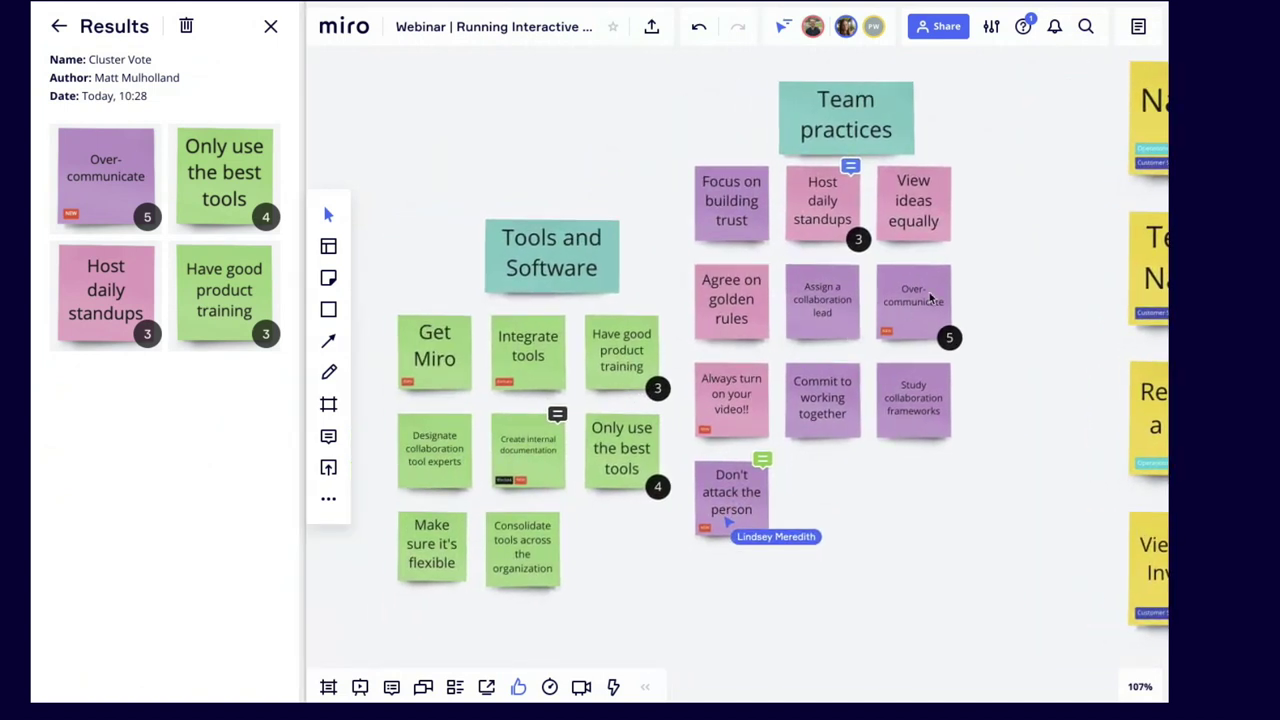
Step: Arrange the four top-voted stickies in a ranked column beside Team practices (5, 4, 3, 3)
{"action": "left_click_drag", "start_coordinate": [905, 311], "coordinate": [1015, 198]}
{"action": "left_click_drag", "start_coordinate": [660, 457], "coordinate": [1025, 295]}
{"action": "left_click_drag", "start_coordinate": [850, 228], "coordinate": [1057, 401]}
{"action": "left_click_drag", "start_coordinate": [650, 352], "coordinate": [1066, 474]}
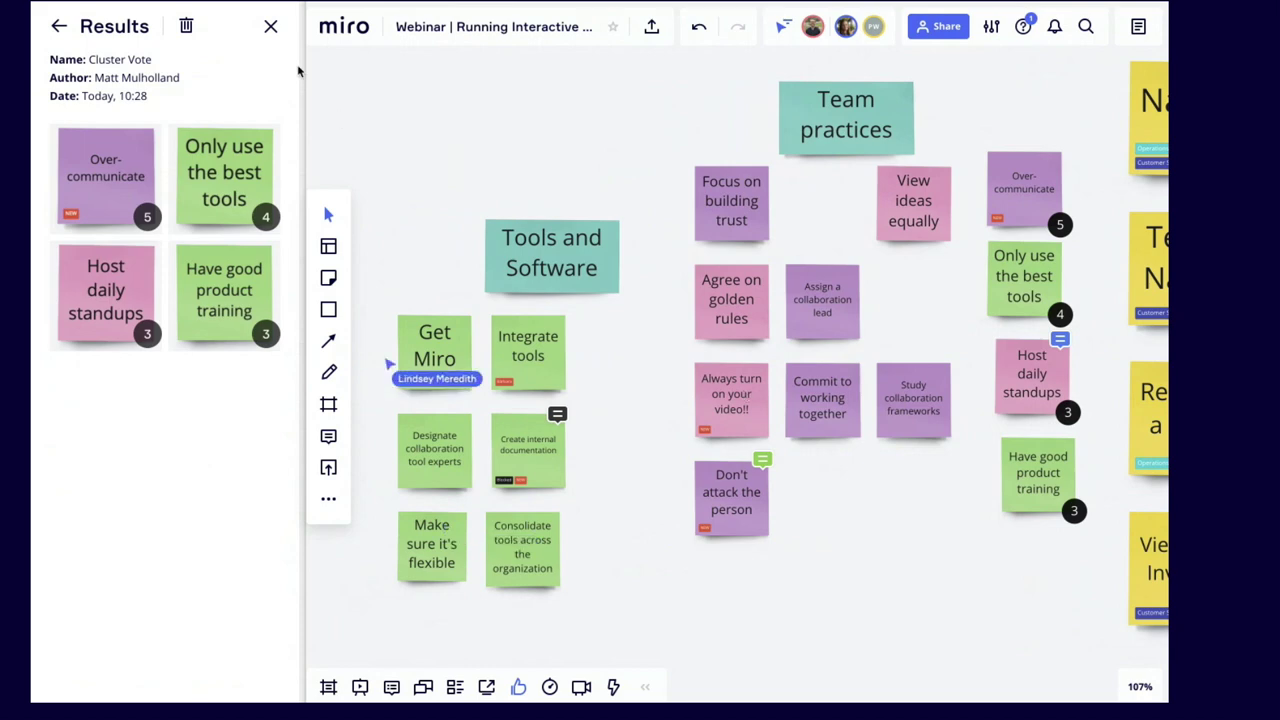
Step: Close the vote results and start a 00:05:00 countdown timer
{"action": "left_click", "coordinate": [270, 27]}
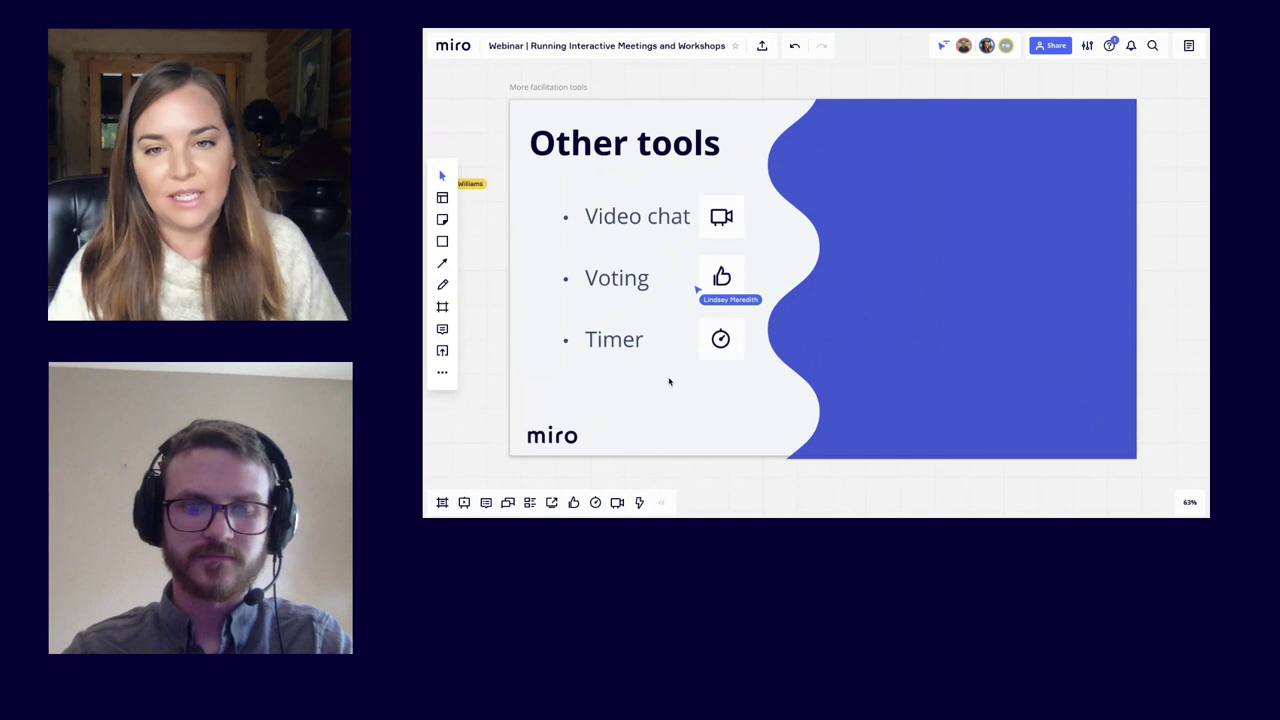
{"action": "left_click", "coordinate": [596, 502]}
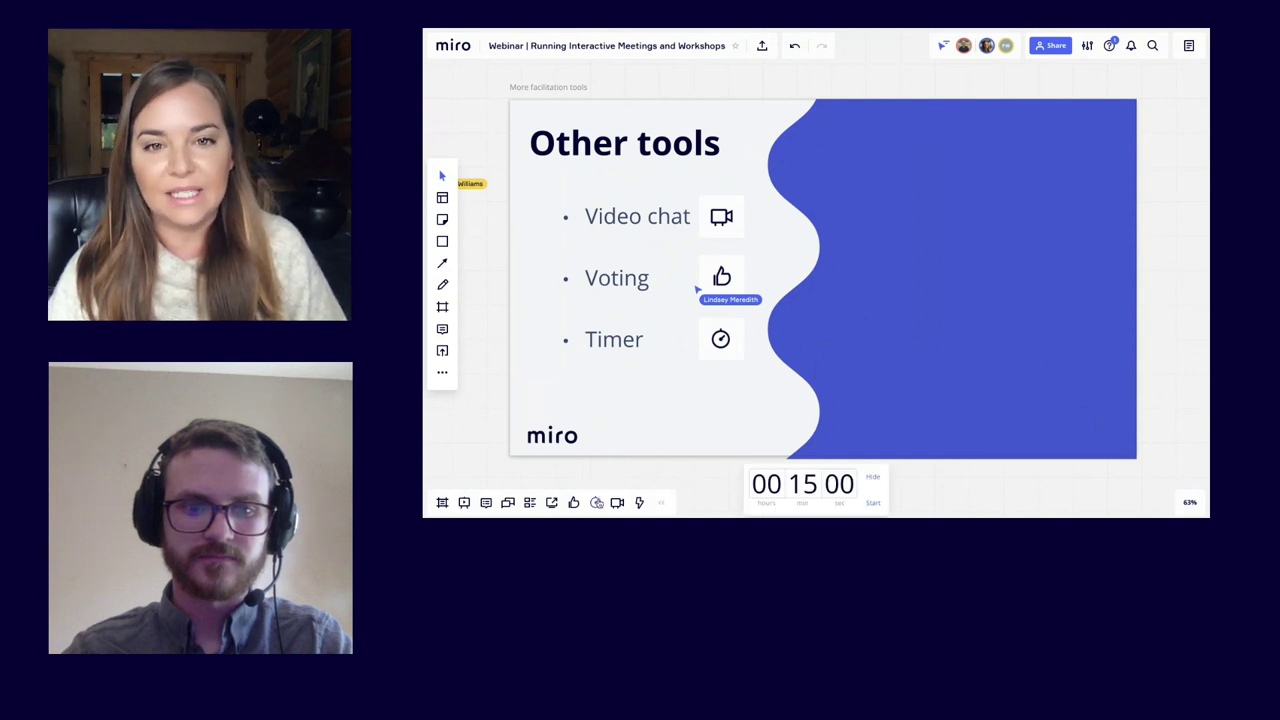
{"action": "type", "text": "5"}
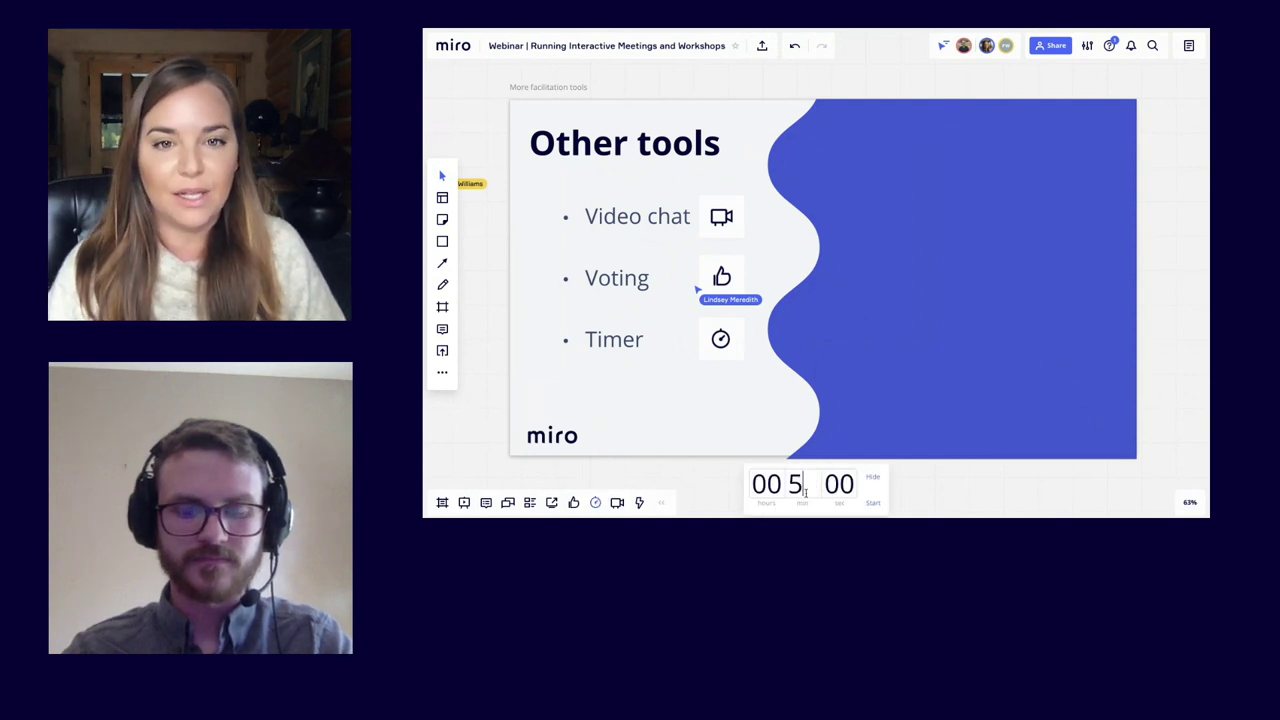
{"action": "key", "text": "Return"}
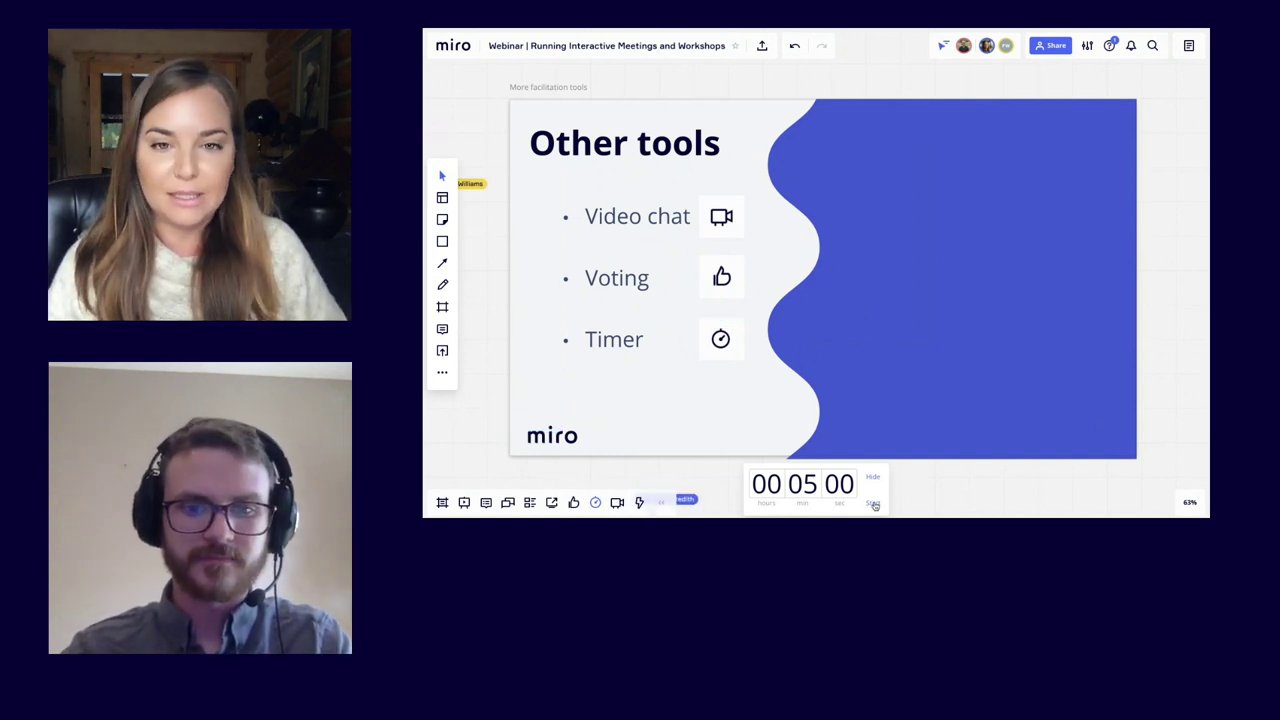
{"action": "left_click", "coordinate": [873, 504]}
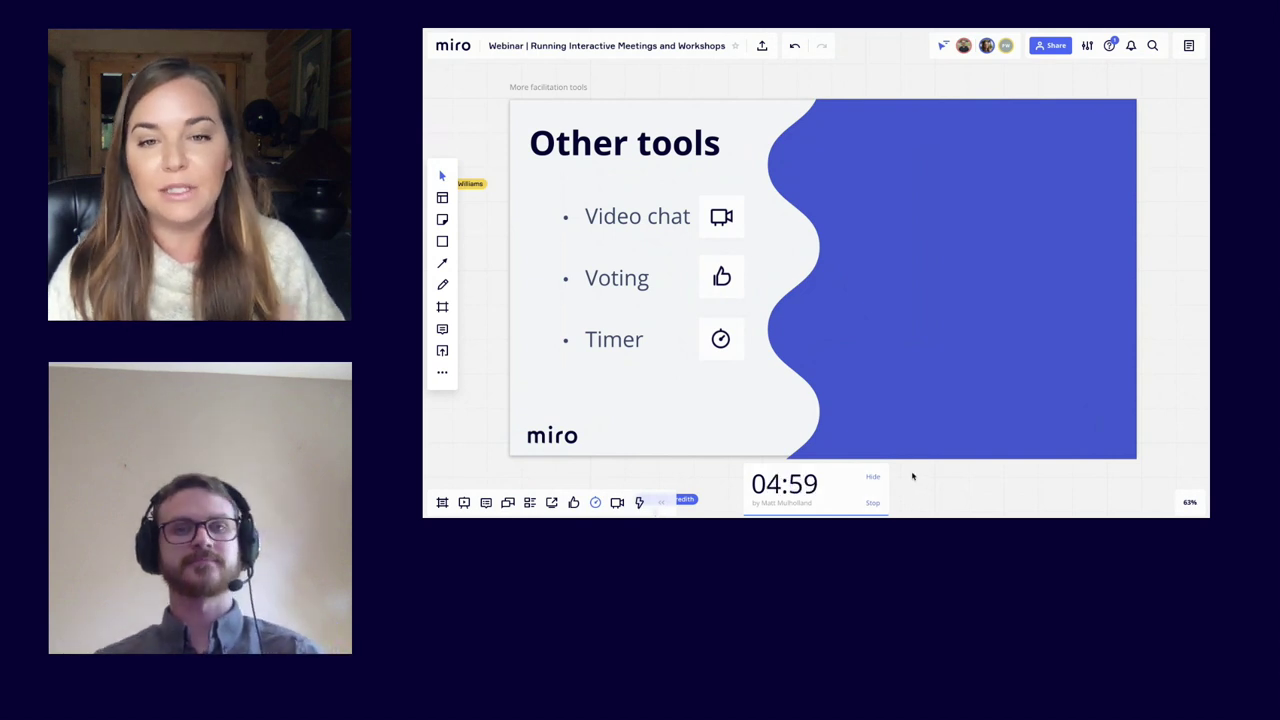
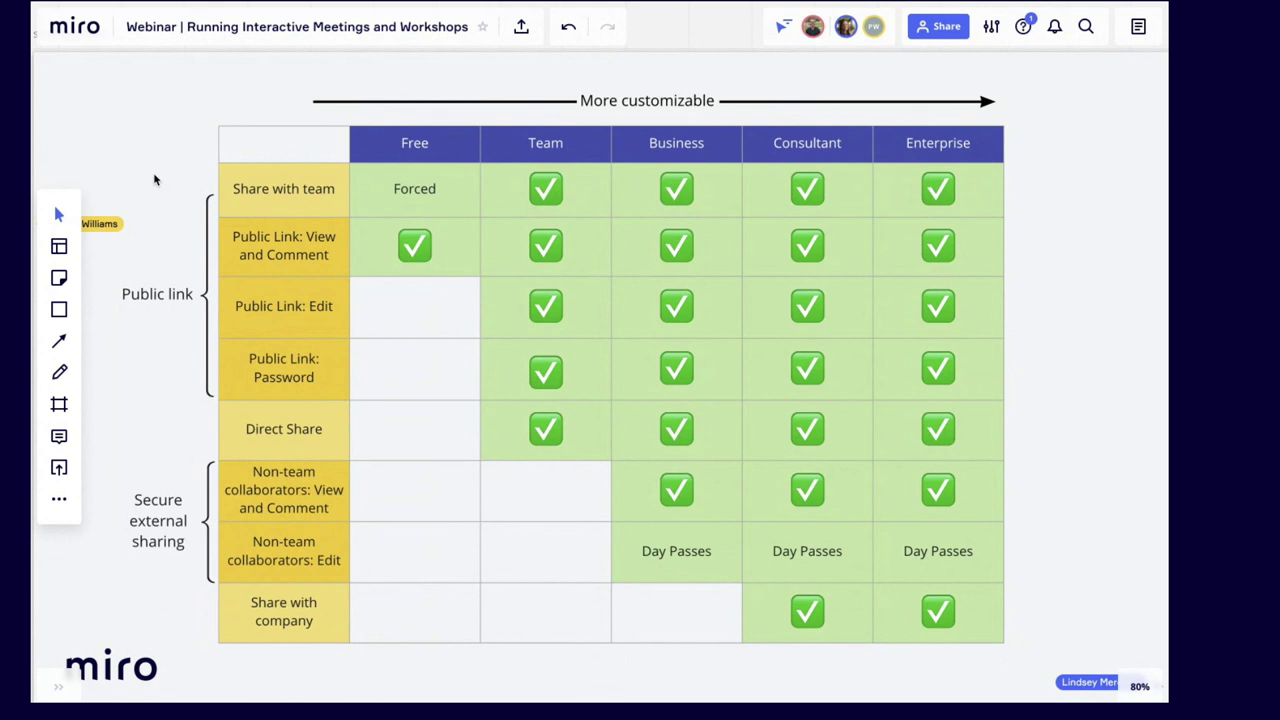
{"action": "scroll", "coordinate": [153, 172], "scroll_direction": "left", "scroll_amount": 1}
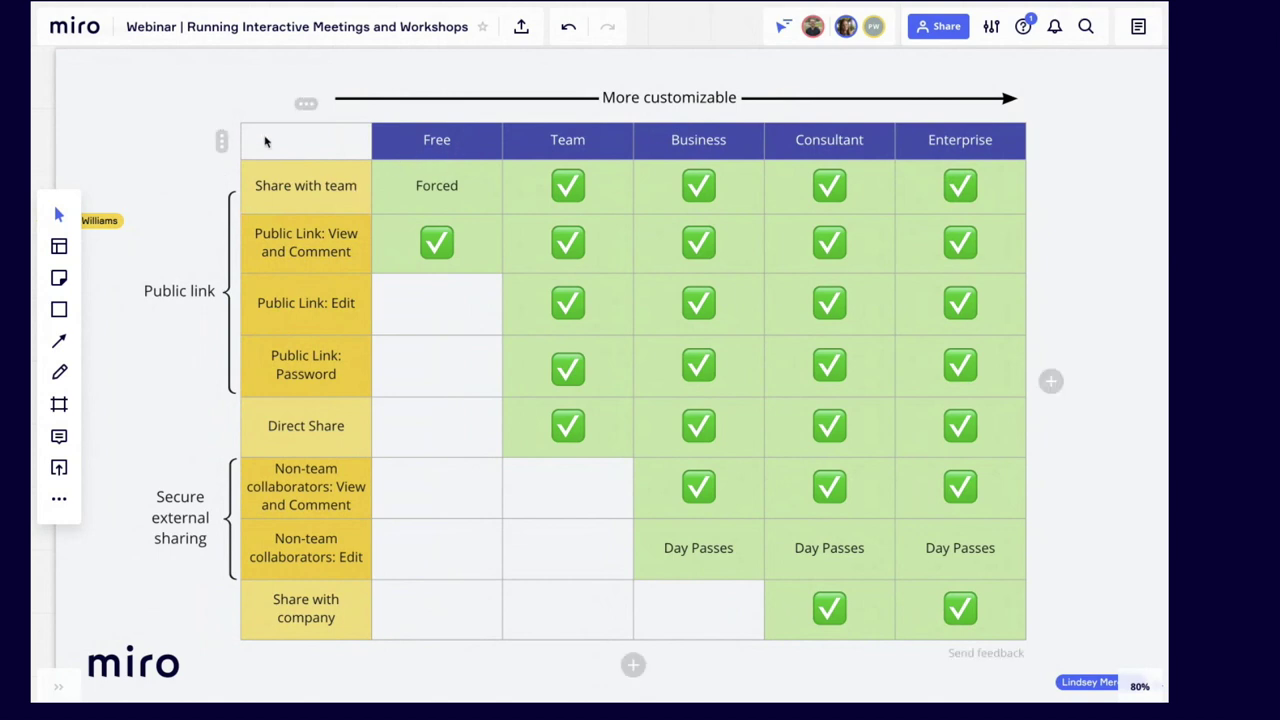
{"action": "scroll", "coordinate": [220, 130], "scroll_direction": "up", "scroll_amount": 5}
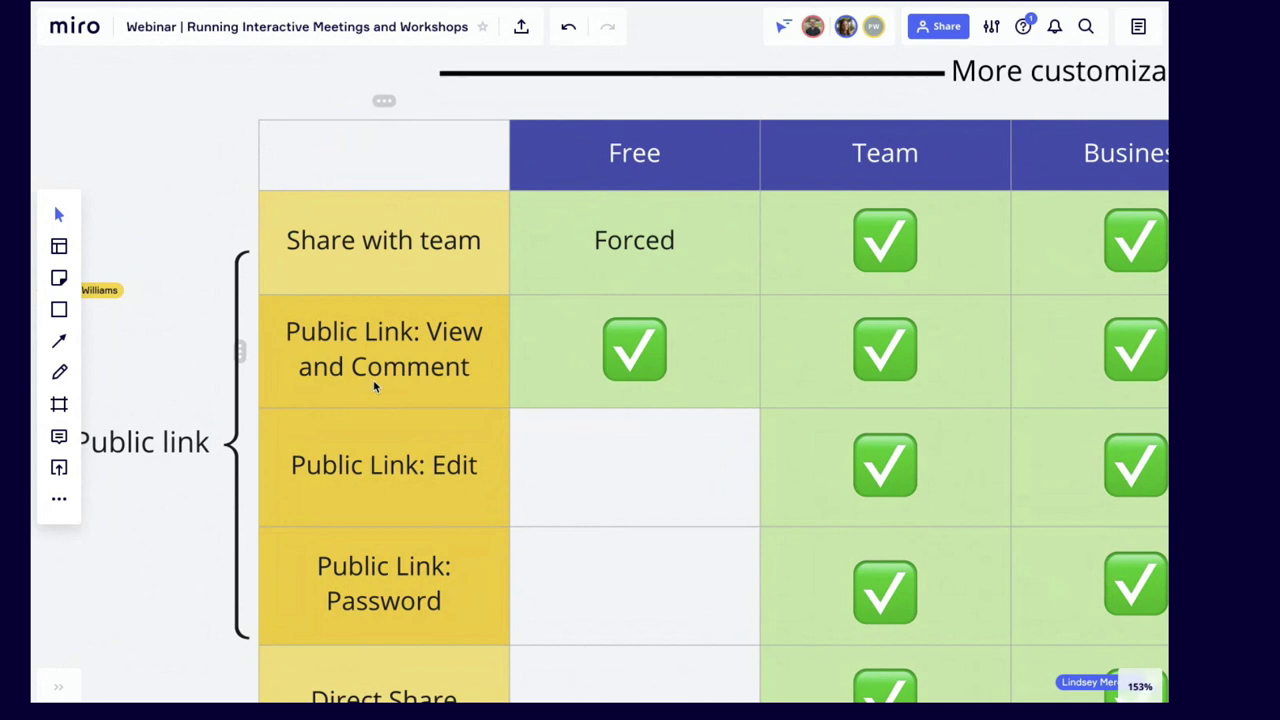
{"action": "scroll", "coordinate": [375, 387], "scroll_direction": "down", "scroll_amount": 2}
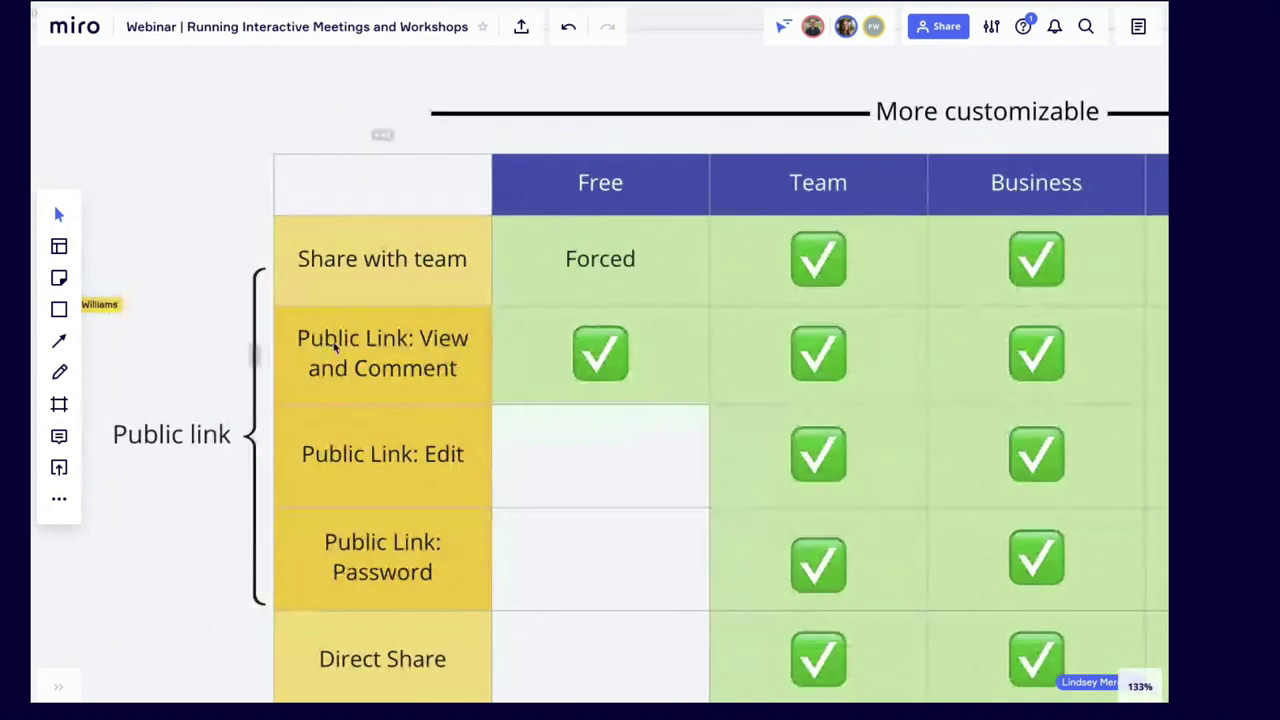
{"action": "scroll", "coordinate": [362, 366], "scroll_direction": "down", "scroll_amount": 2}
{"action": "scroll", "coordinate": [362, 366], "scroll_direction": "down", "scroll_amount": 3}
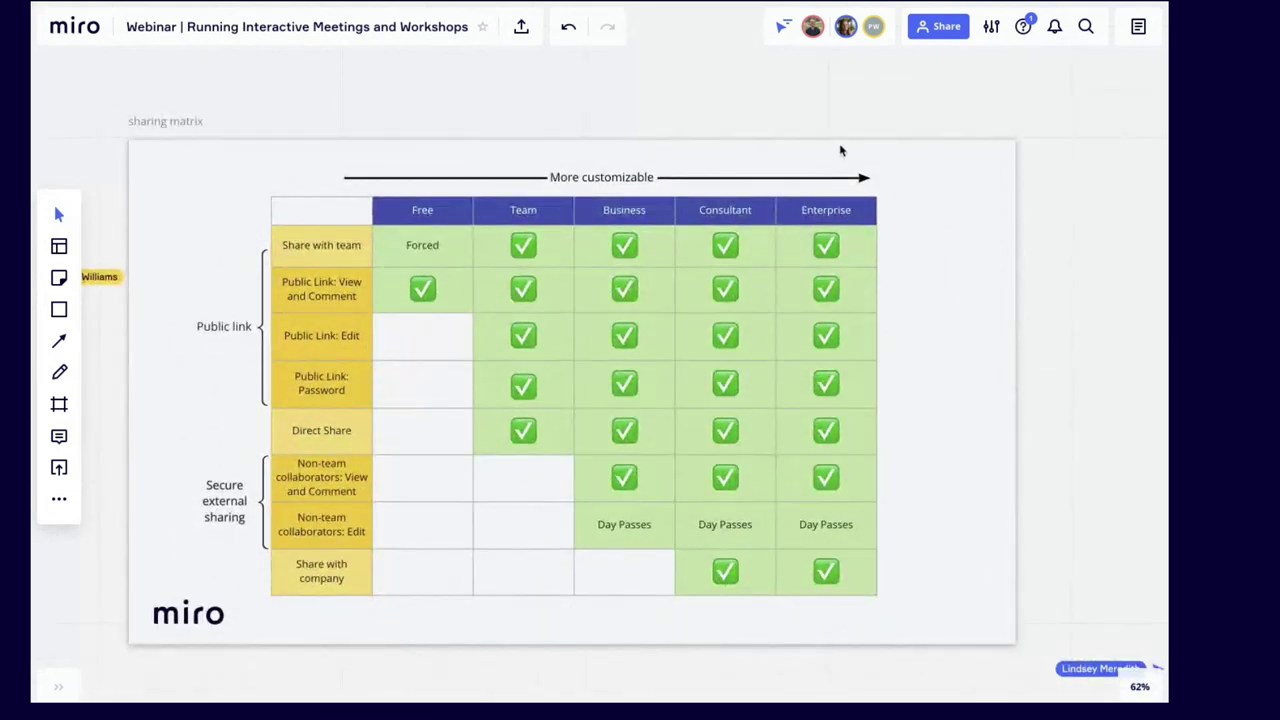
{"action": "left_click", "coordinate": [940, 27]}
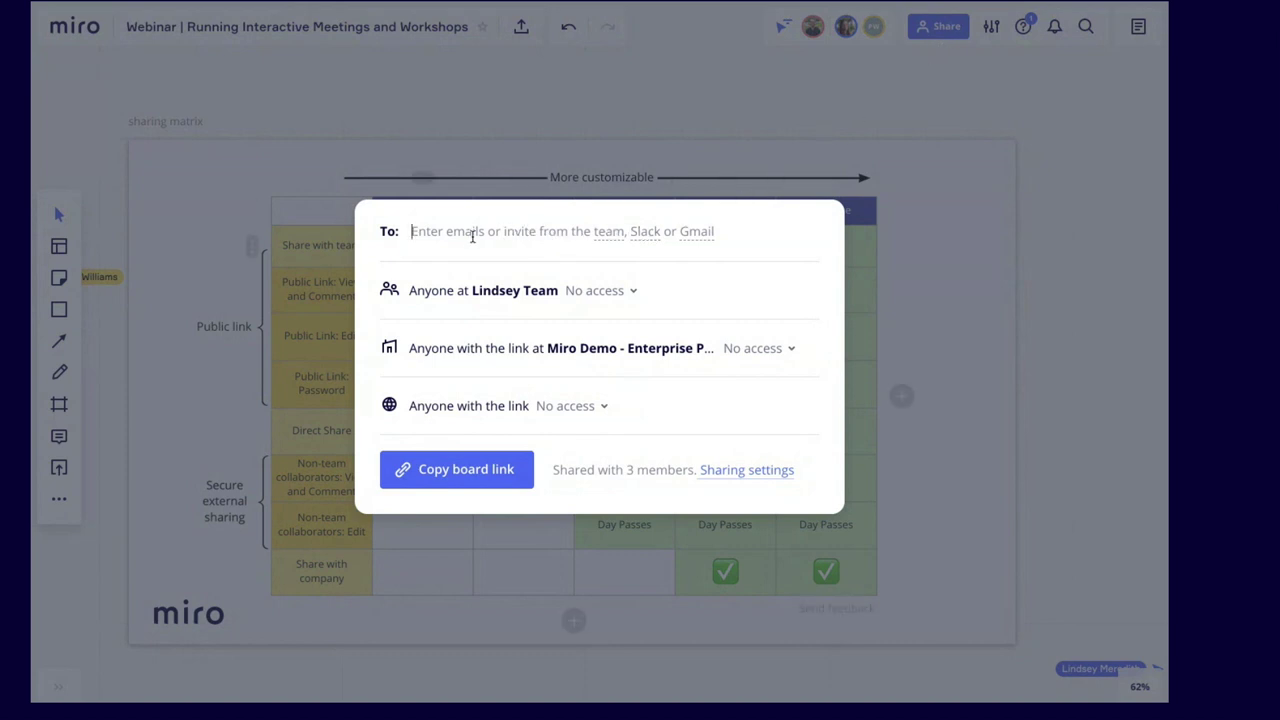
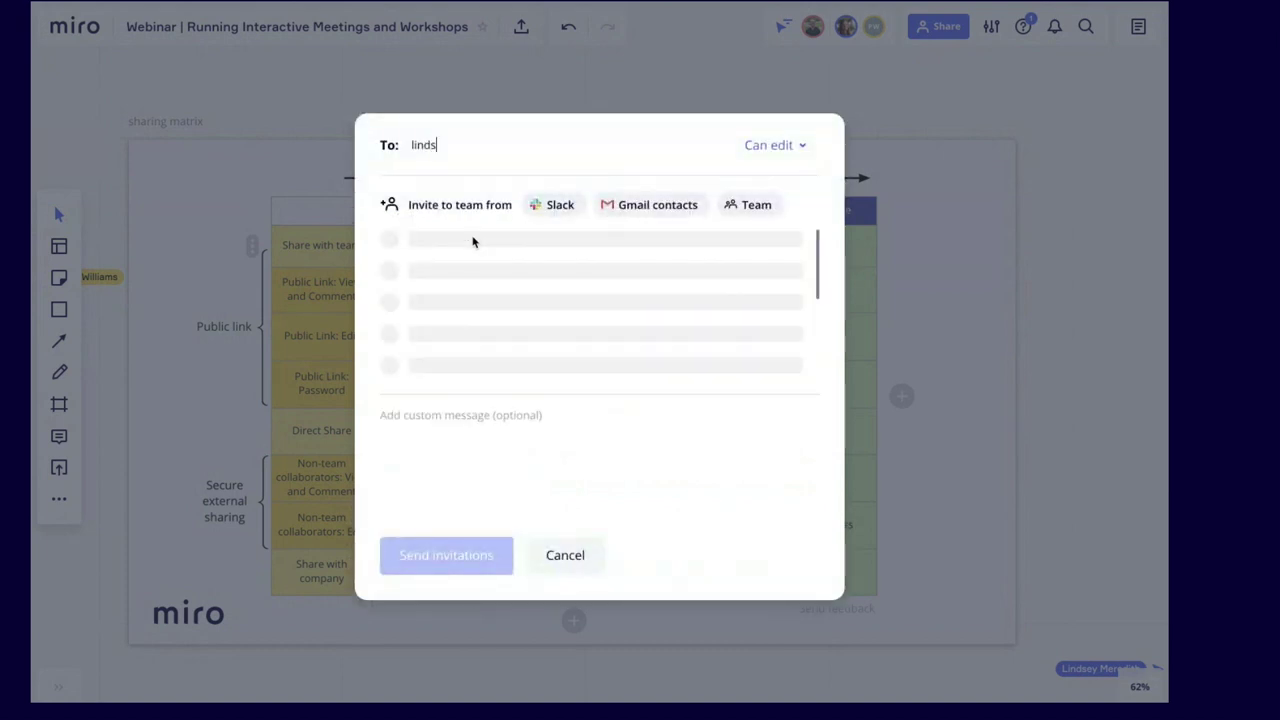
{"action": "key", "text": "Return"}
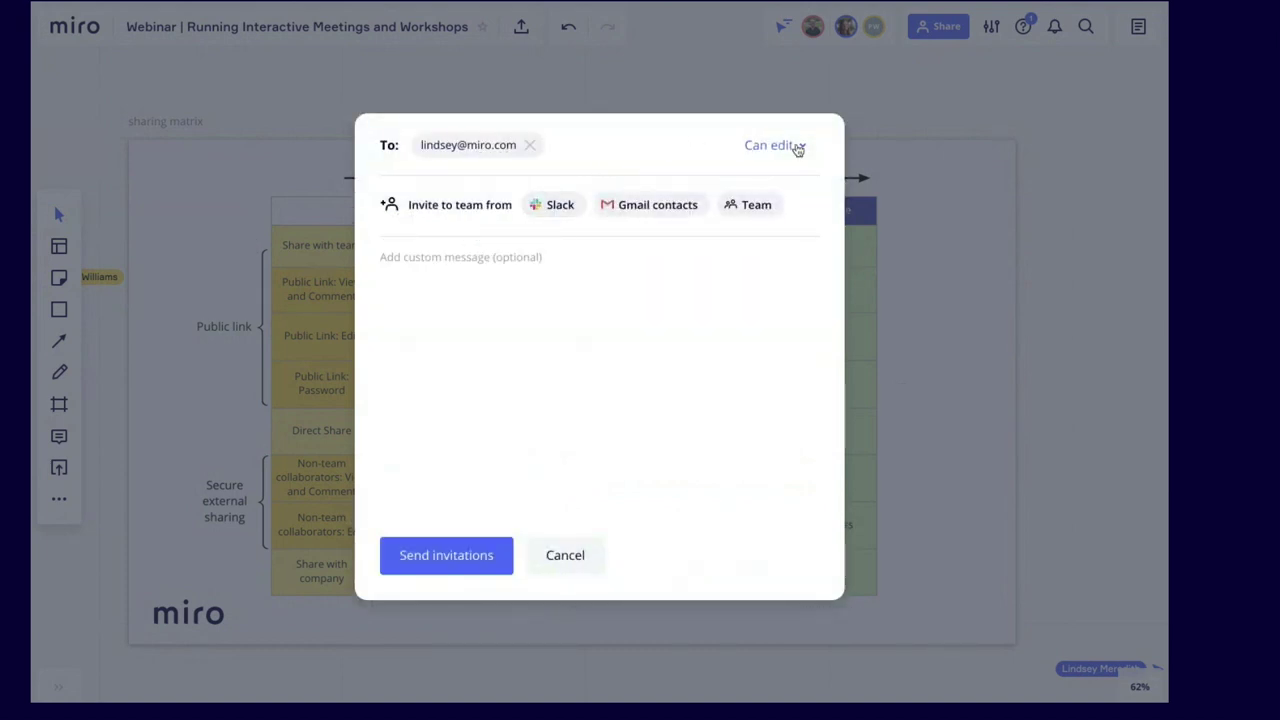
{"action": "left_click", "coordinate": [798, 146]}
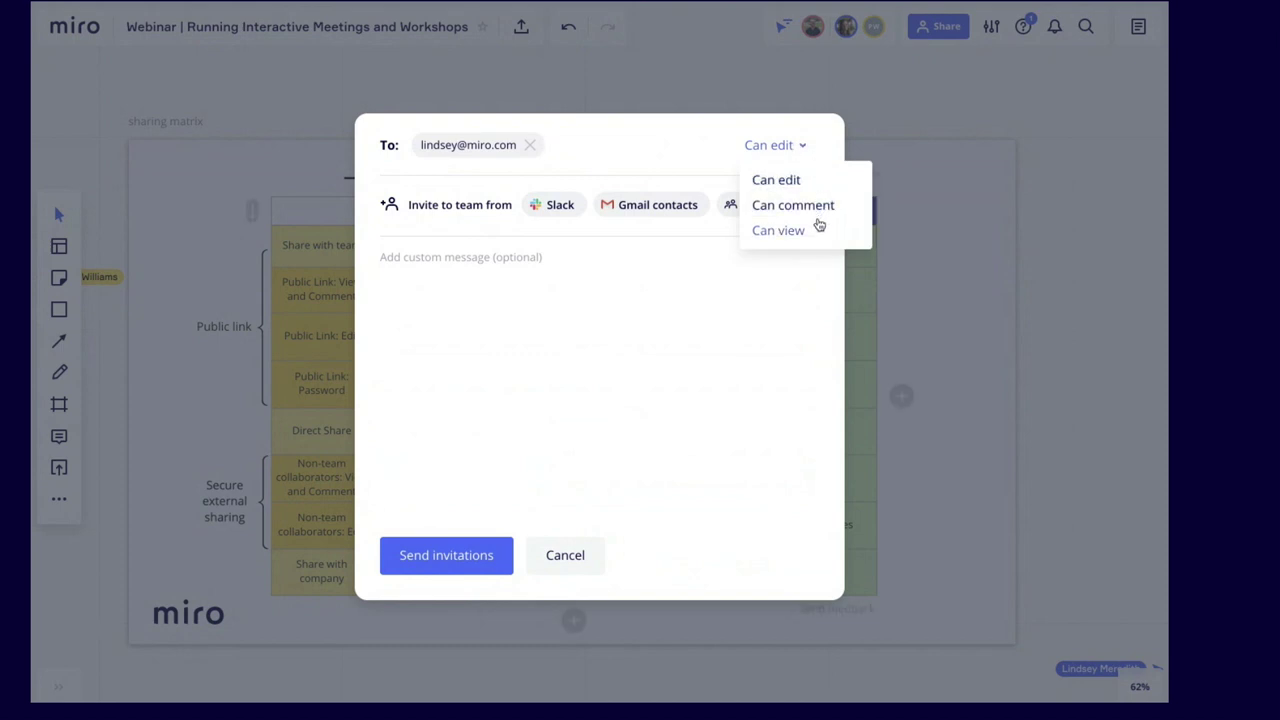
{"action": "left_click", "coordinate": [954, 292]}
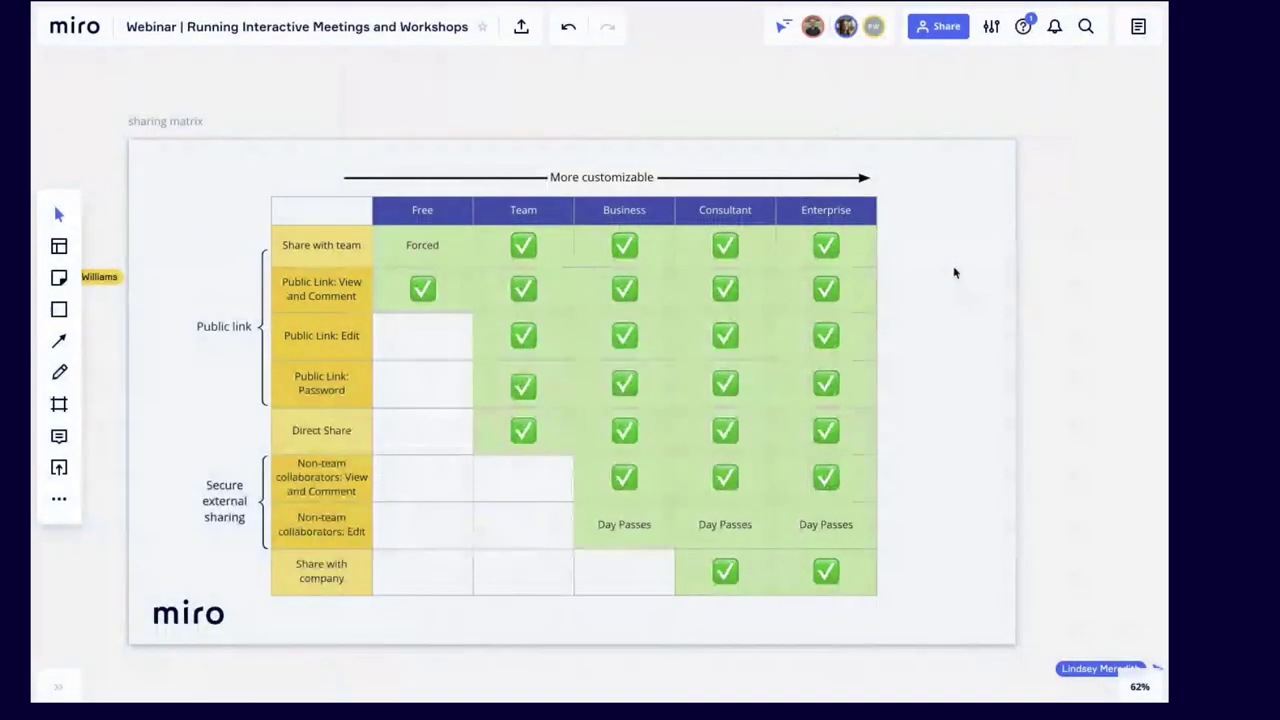
{"action": "left_click", "coordinate": [940, 27]}
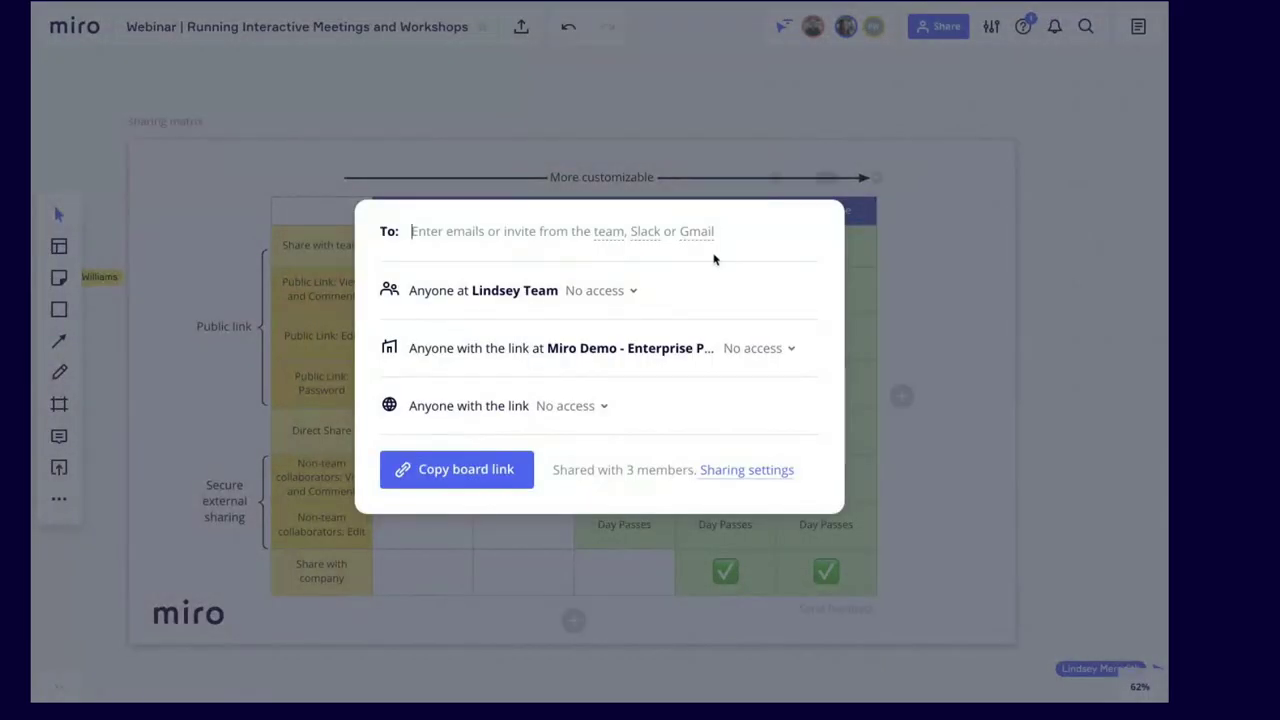
{"action": "left_click", "coordinate": [578, 407]}
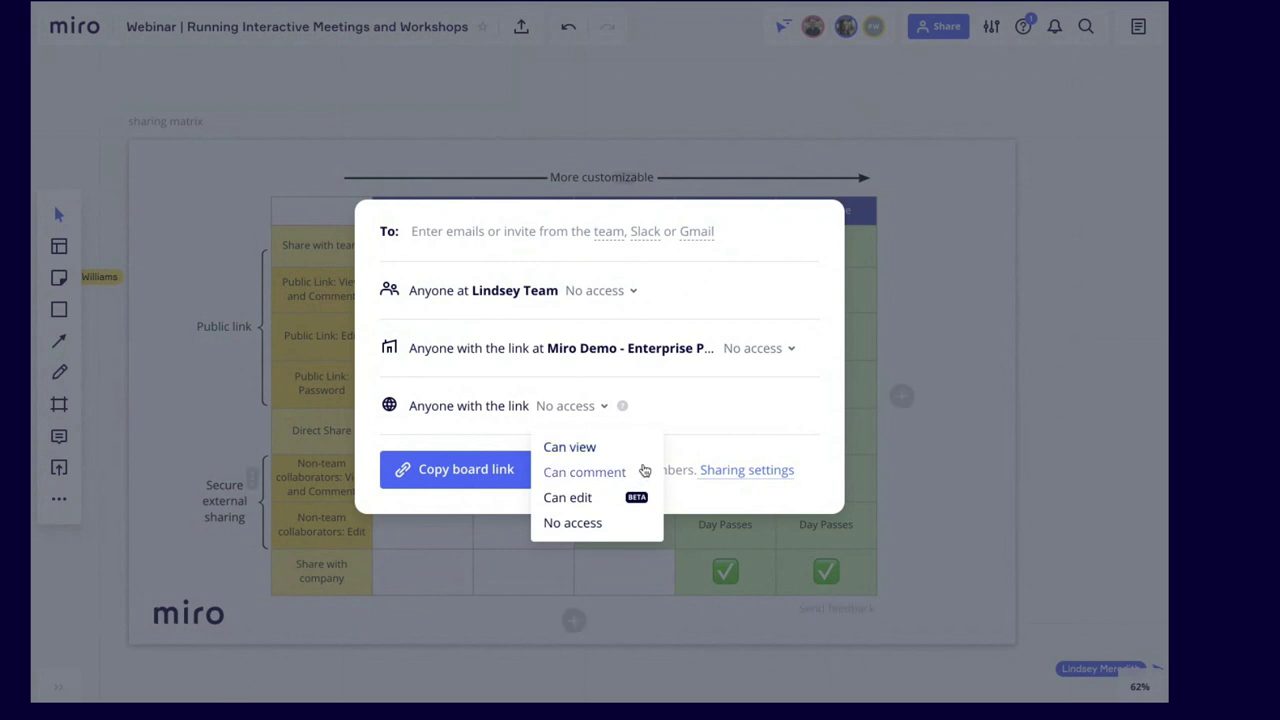
{"action": "left_click", "coordinate": [971, 391]}
{"action": "scroll", "coordinate": [934, 409], "scroll_direction": "left", "scroll_amount": 2}
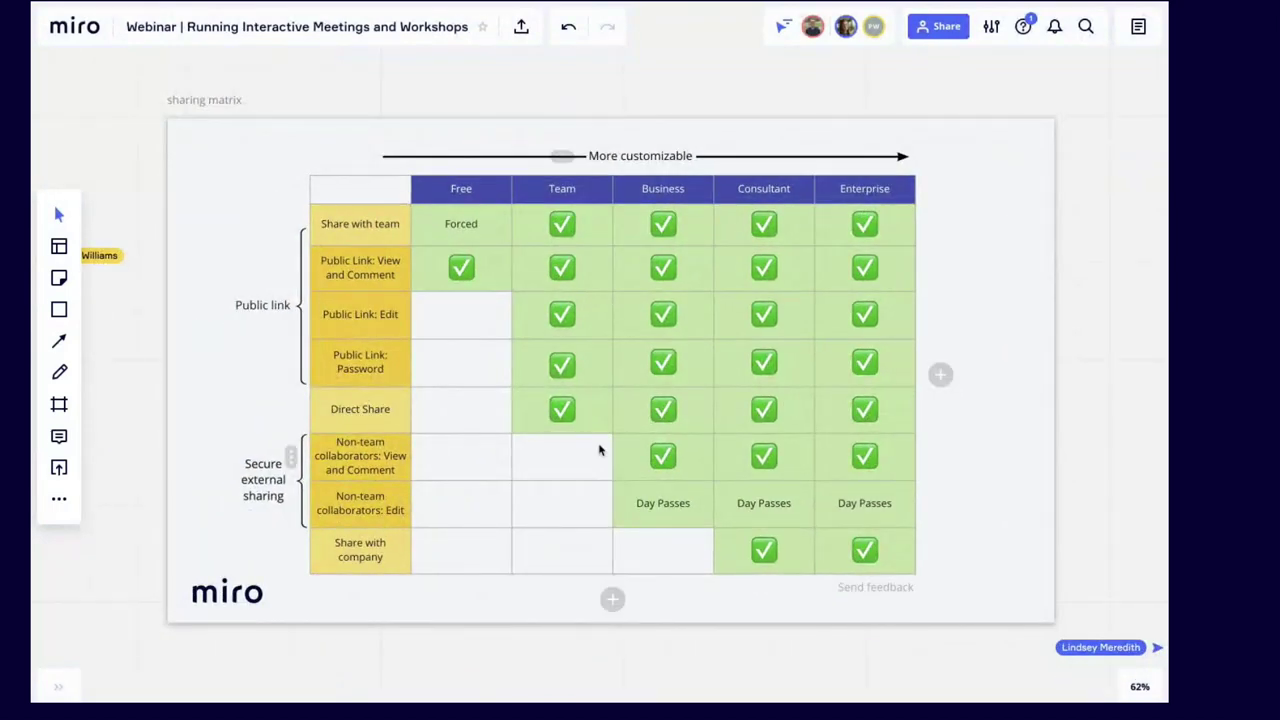
{"action": "scroll", "coordinate": [599, 450], "scroll_direction": "up", "scroll_amount": 2}
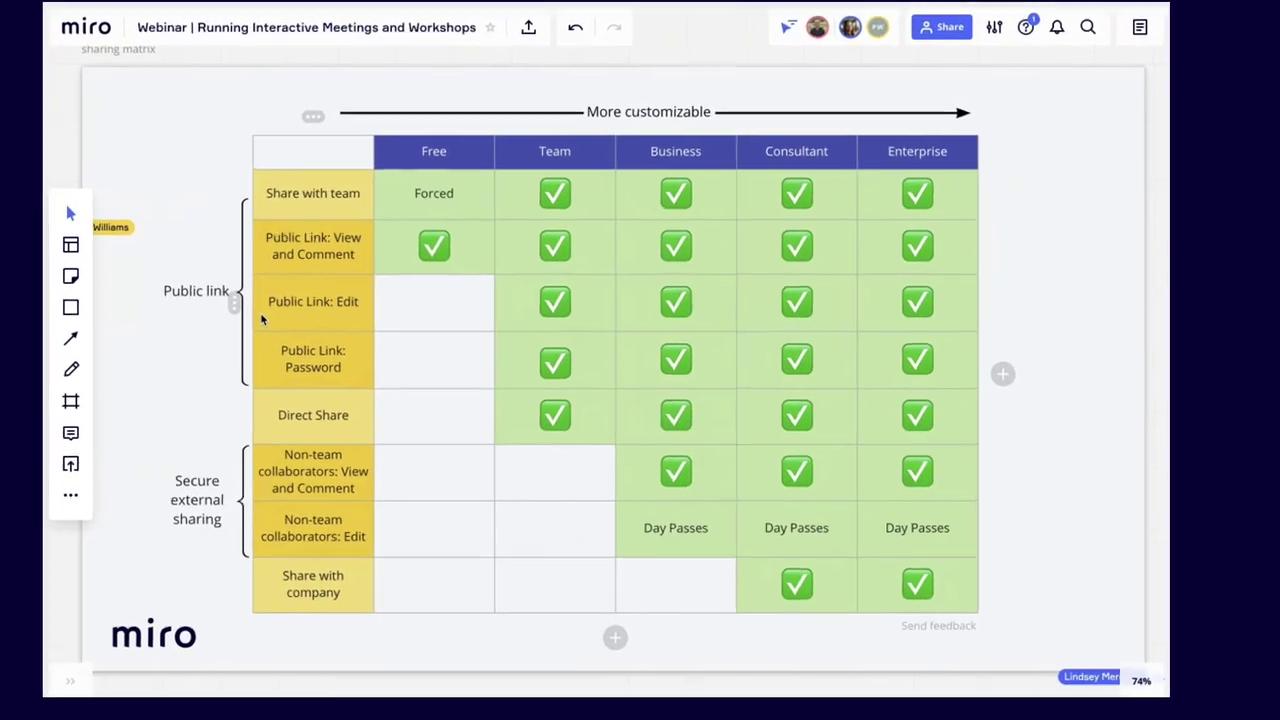
{"action": "scroll", "coordinate": [566, 240], "scroll_direction": "up", "scroll_amount": 3}
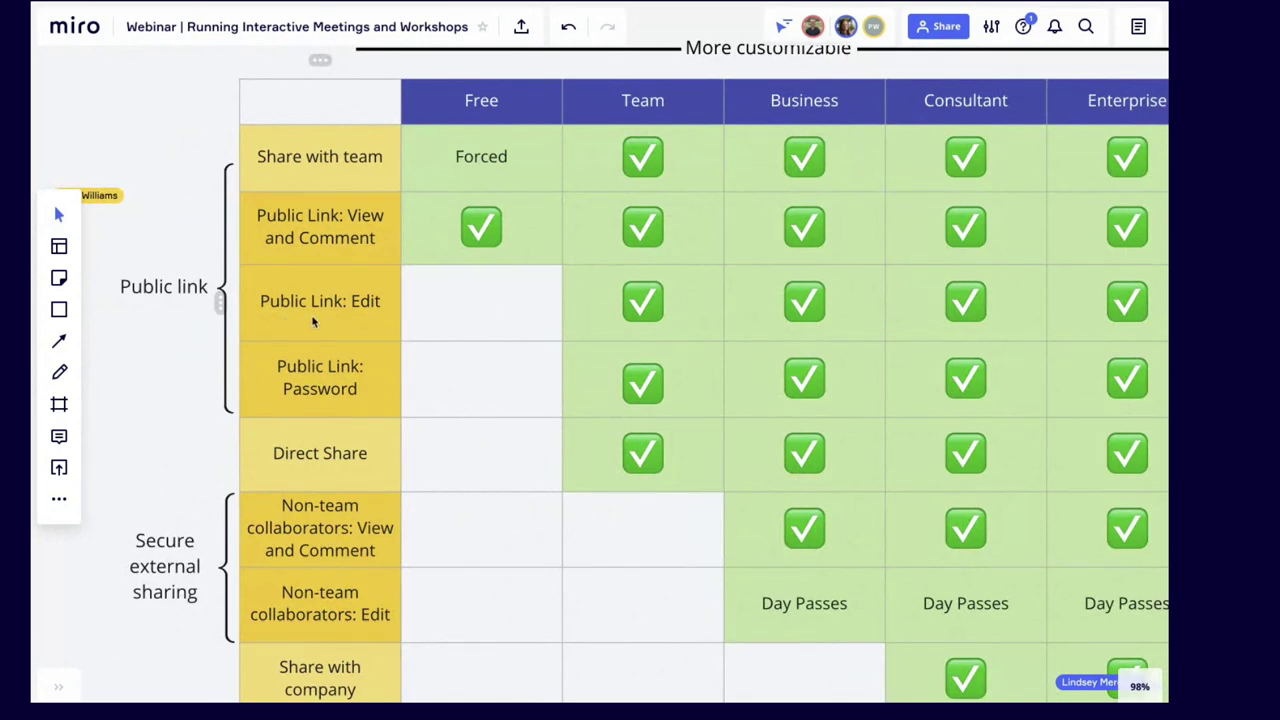
{"action": "scroll", "coordinate": [322, 322], "scroll_direction": "down", "scroll_amount": 4}
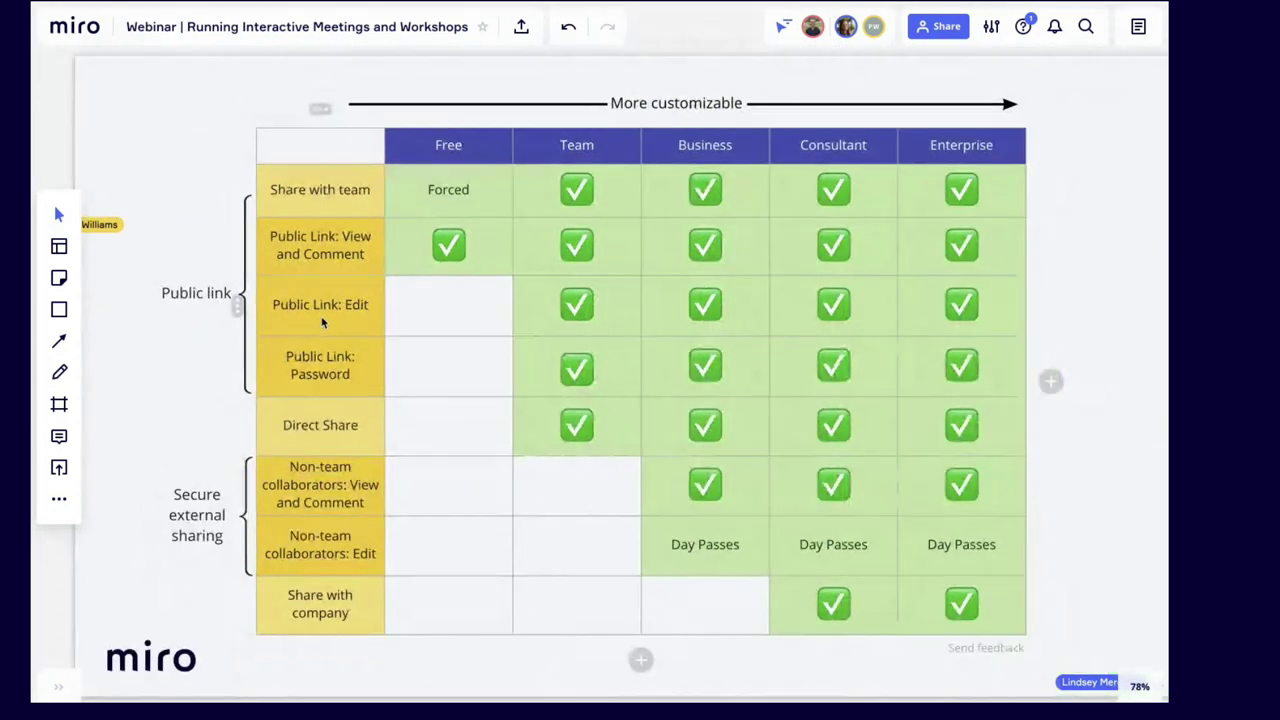
{"action": "left_click", "coordinate": [940, 27]}
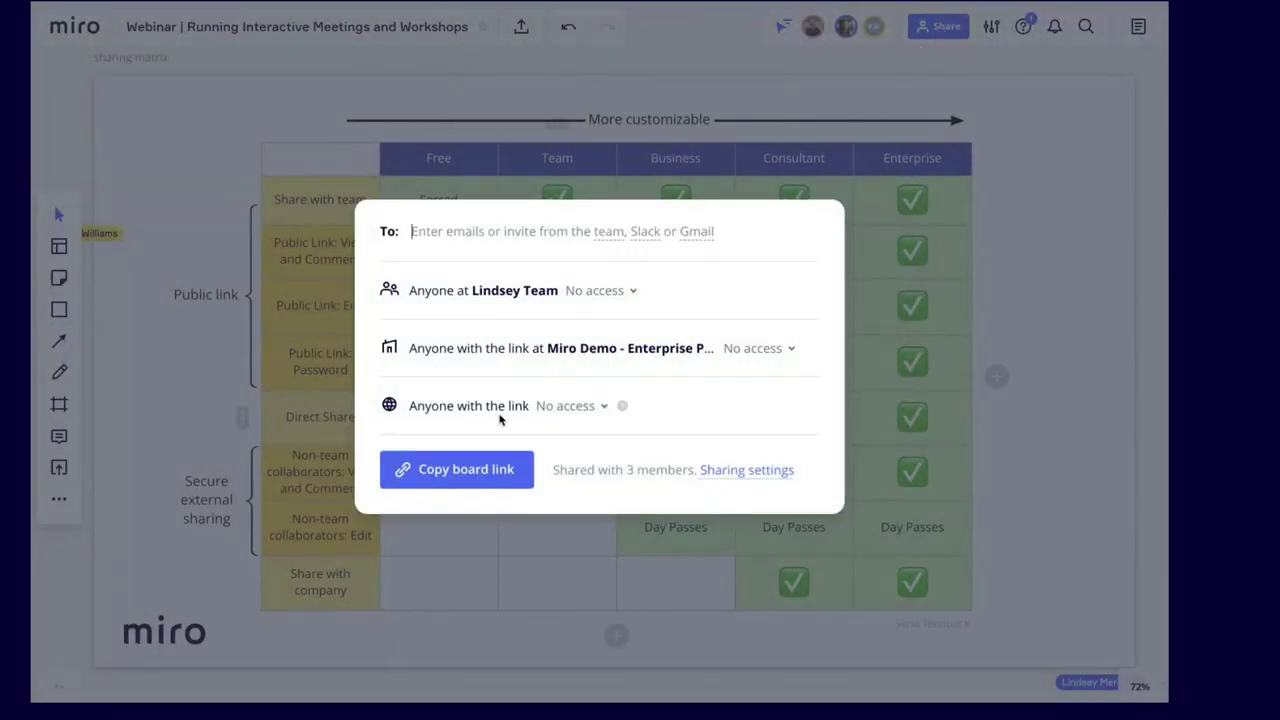
{"action": "left_click", "coordinate": [595, 407]}
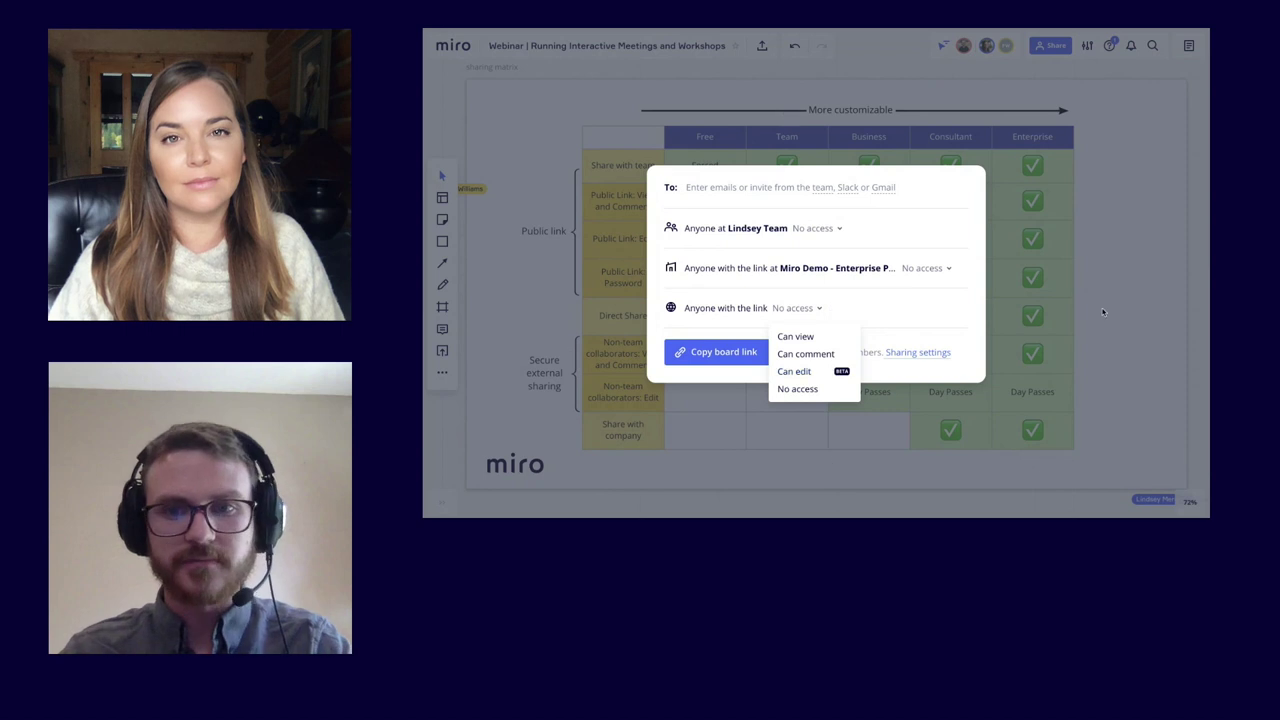
{"action": "left_click", "coordinate": [1022, 333]}
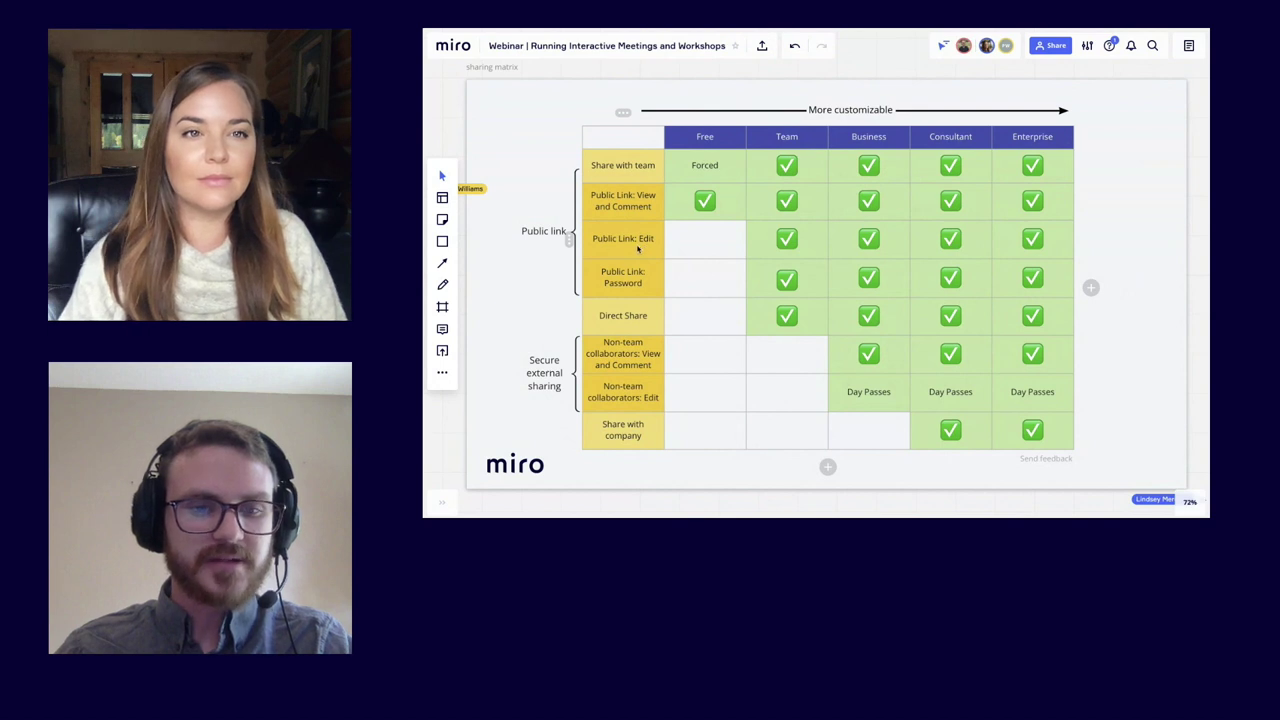
{"action": "scroll", "coordinate": [637, 249], "scroll_direction": "up", "scroll_amount": 3}
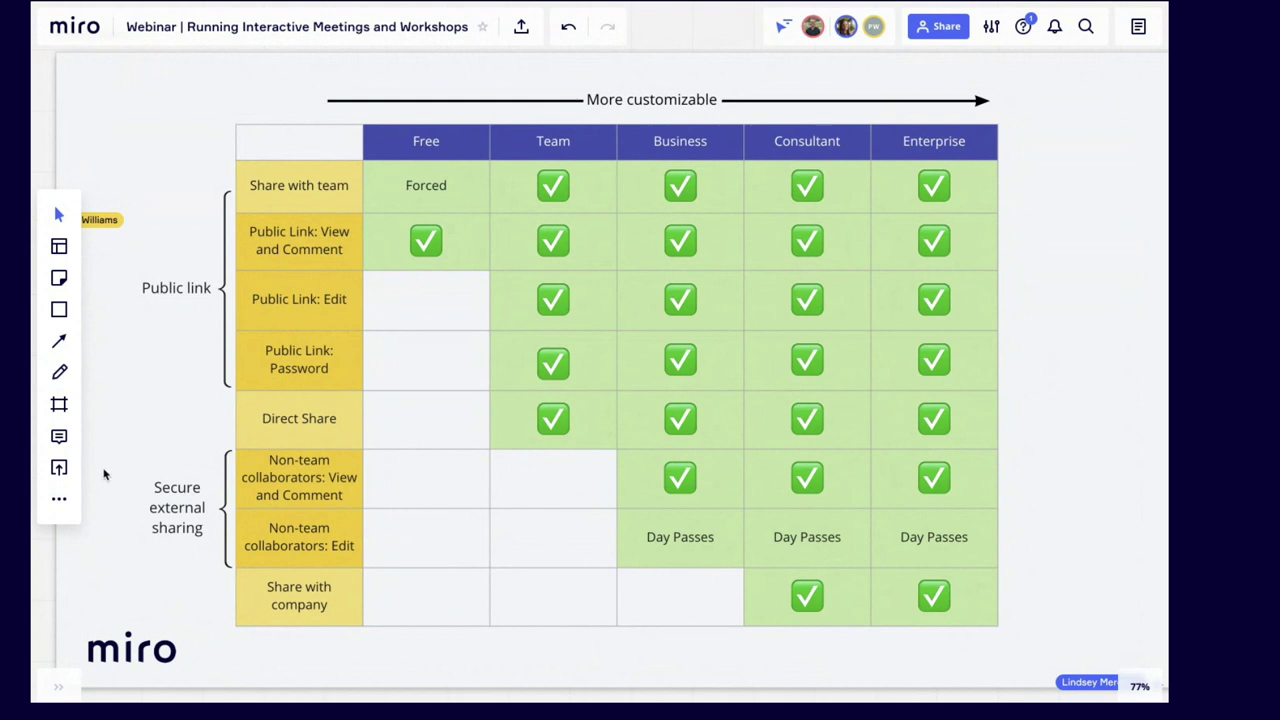
{"action": "scroll", "coordinate": [104, 474], "scroll_direction": "down", "scroll_amount": 2}
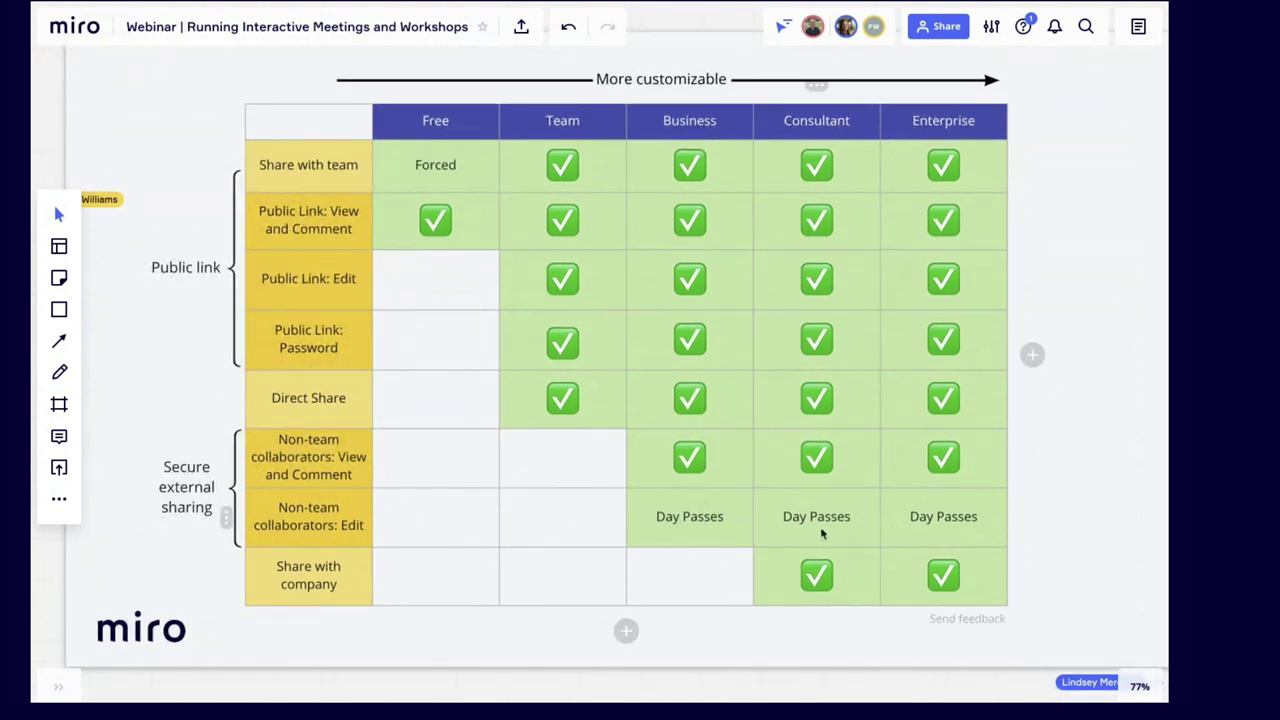
{"action": "scroll", "coordinate": [822, 534], "scroll_direction": "up", "scroll_amount": 2}
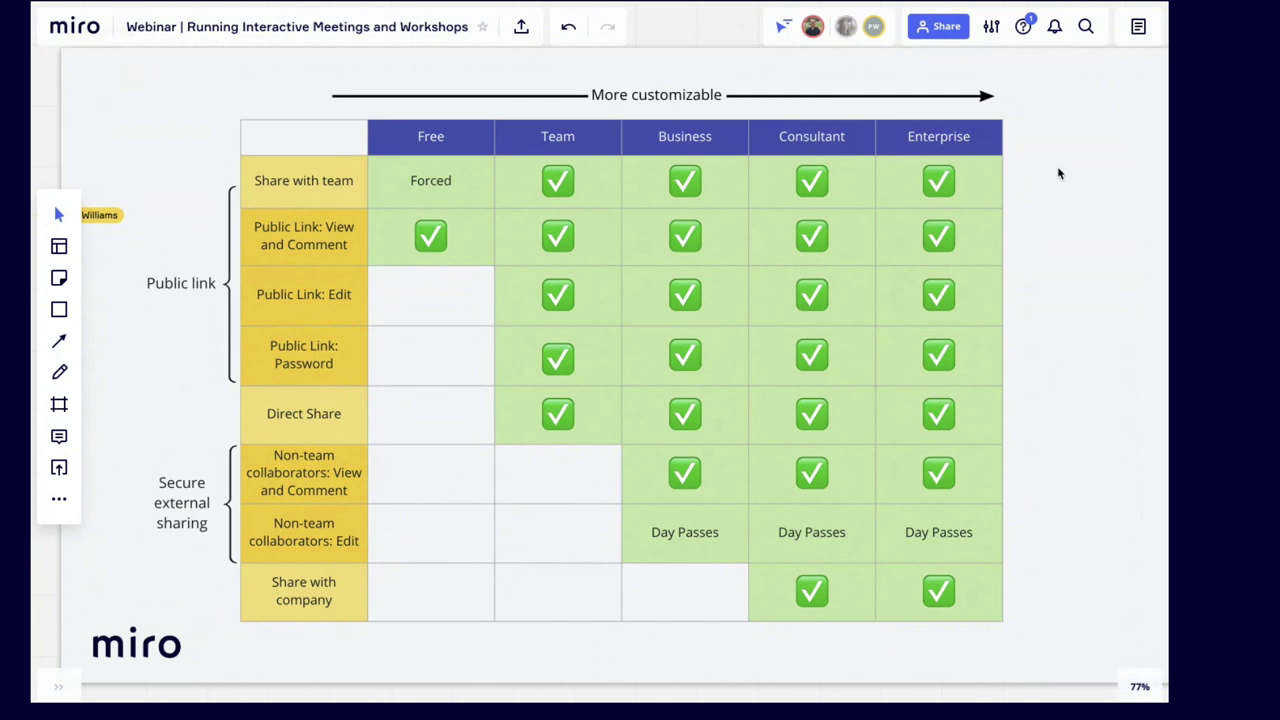
{"action": "left_click", "coordinate": [935, 27]}
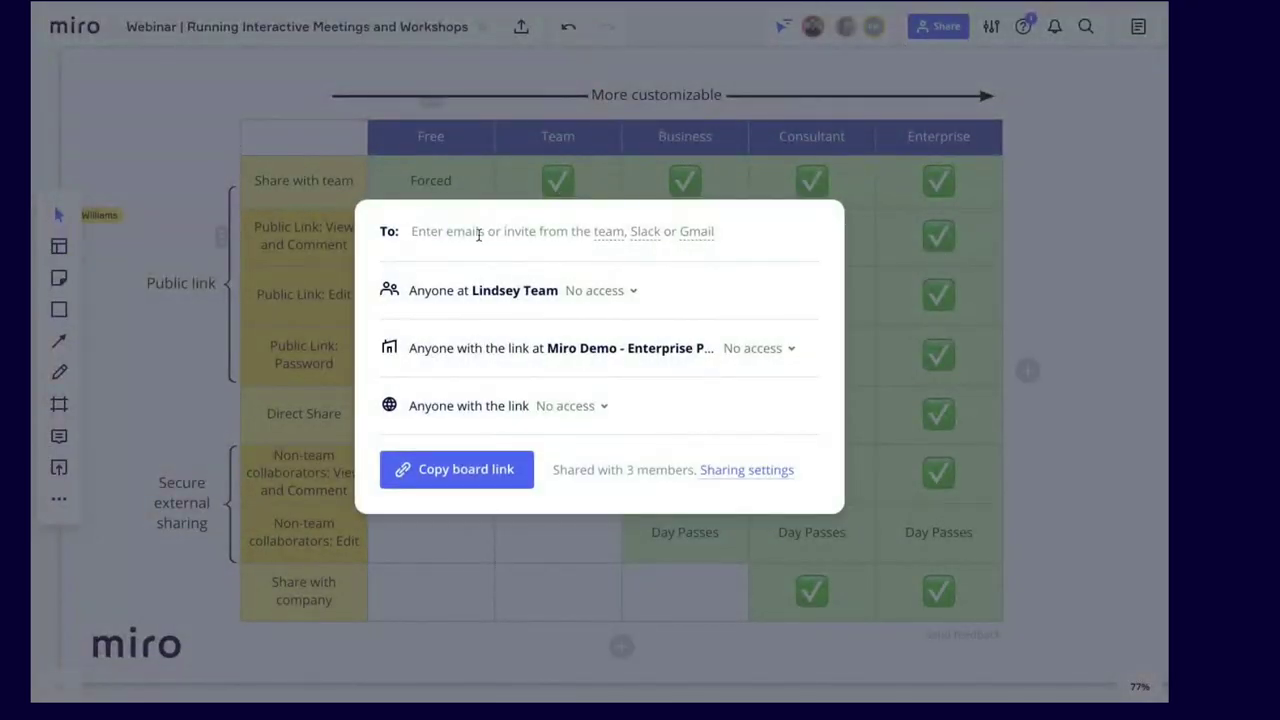
{"action": "left_click", "coordinate": [479, 234]}
{"action": "type", "text": "example@miro.com"}
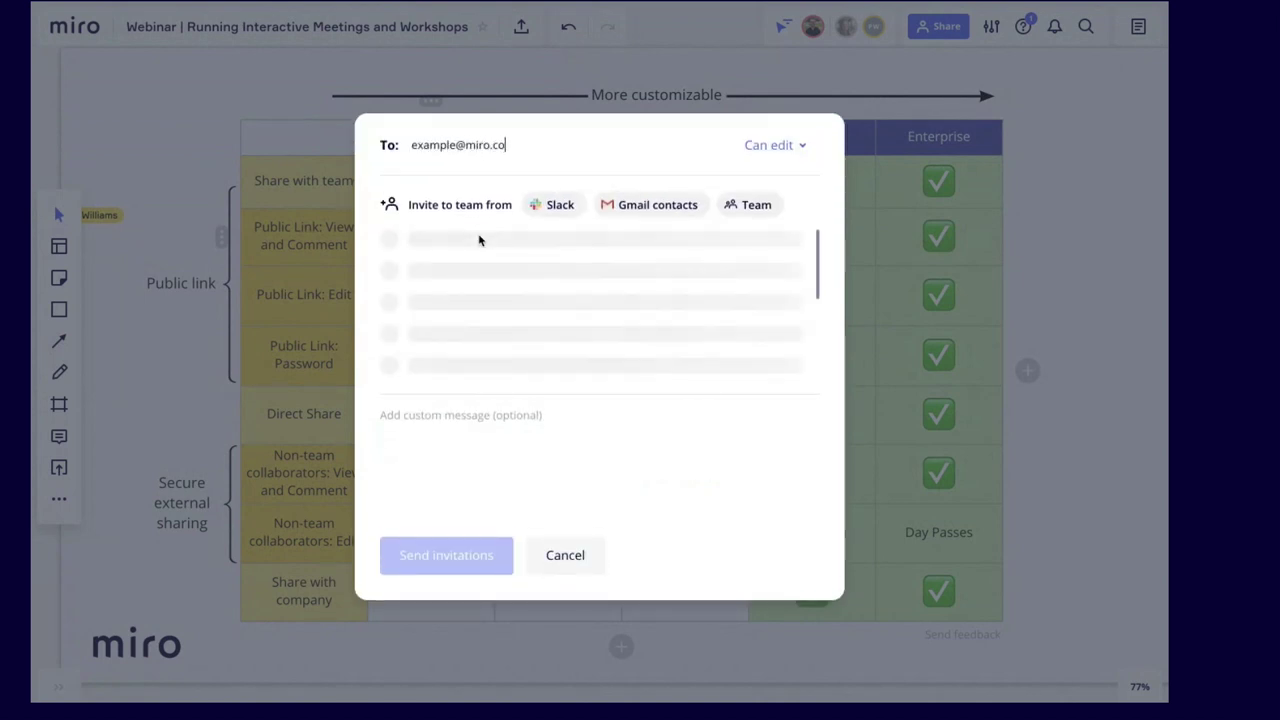
{"action": "key", "text": "Return"}
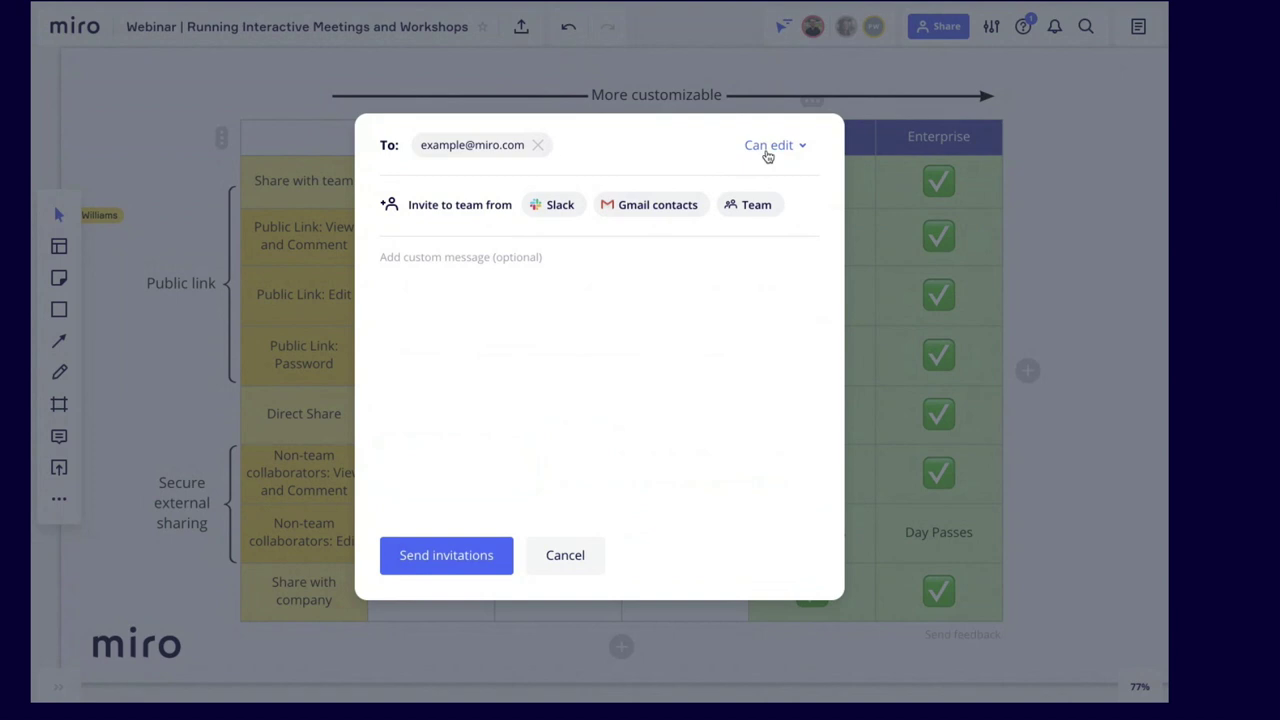
{"action": "left_click", "coordinate": [768, 150]}
{"action": "left_click", "coordinate": [778, 179]}
{"action": "left_click", "coordinate": [1068, 252]}
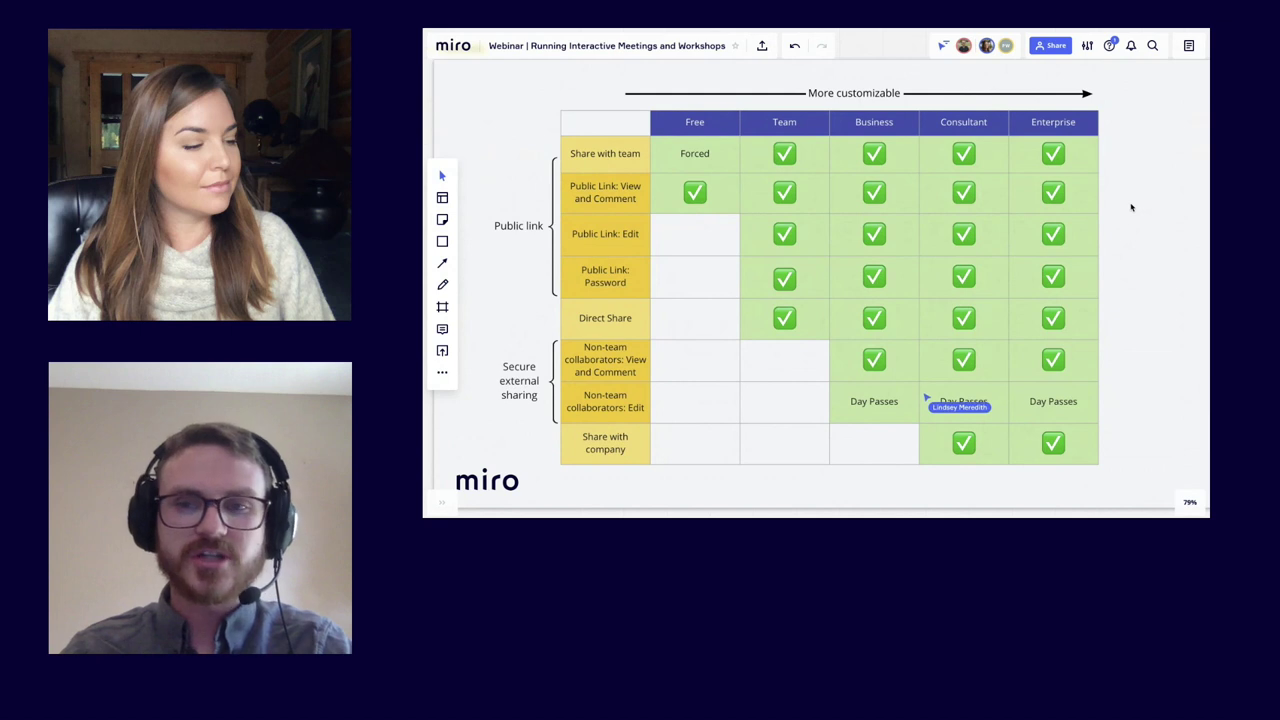
{"action": "scroll", "coordinate": [1122, 221], "scroll_direction": "up", "scroll_amount": 2}
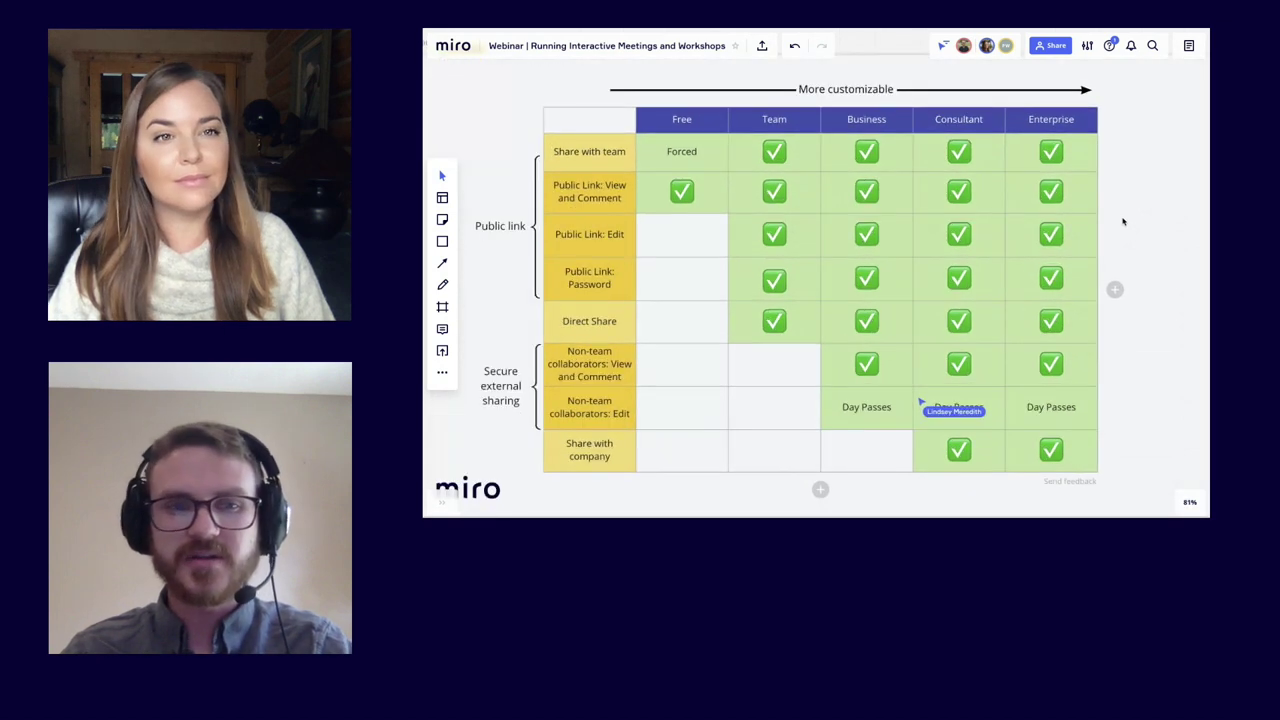